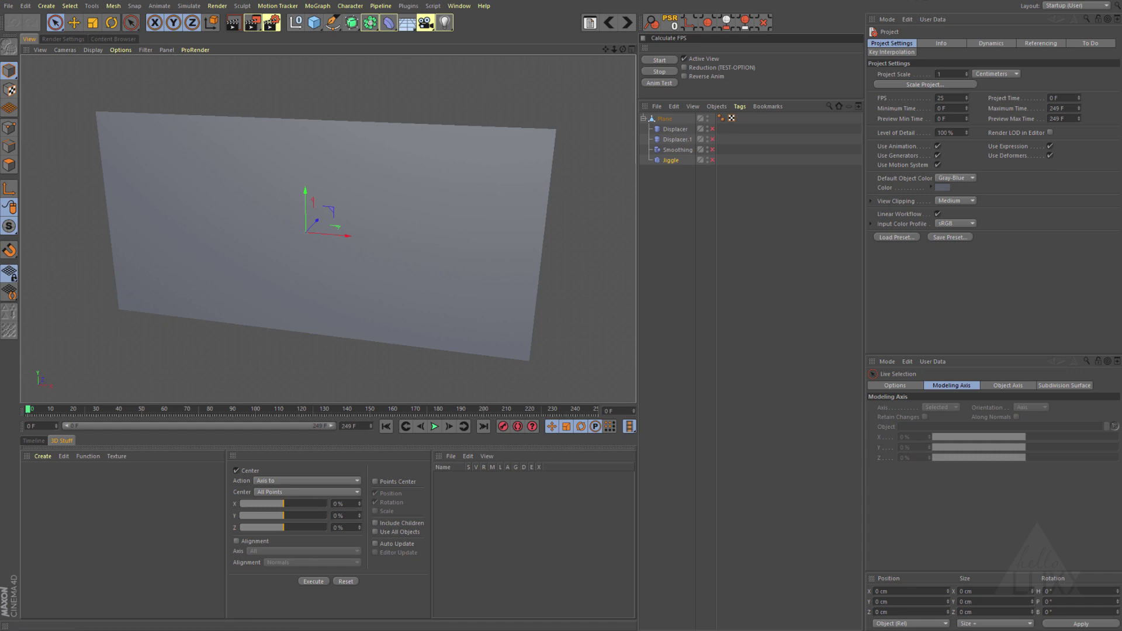
Display the plane's wireframe to inspect its mesh density, and return to plain Gouraud shading
key("n")
key("b")
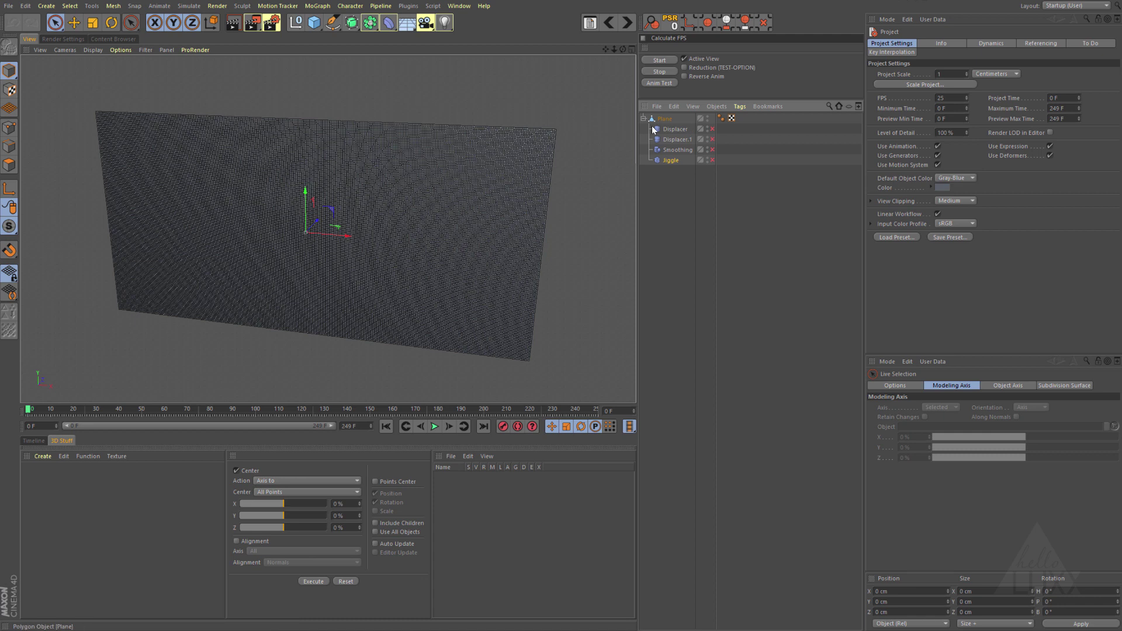
key("n")
key("a")
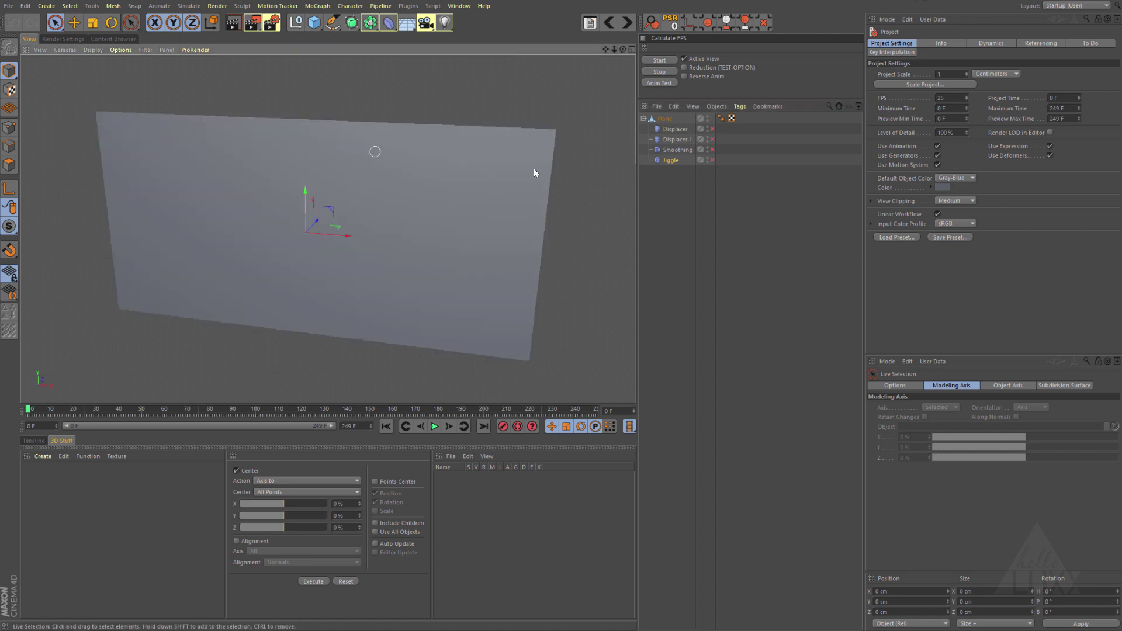
Enable the Displacer and Displacer.1 deformers on the plane while playing the animation
left_click(677, 128)
left_click(712, 129)
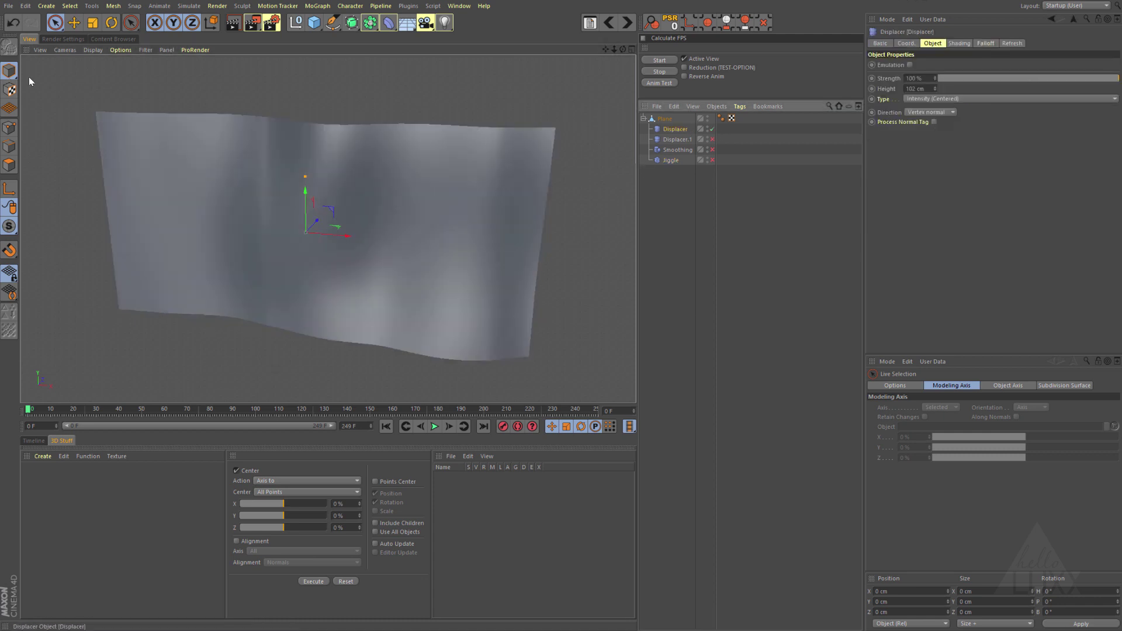
left_click(434, 426)
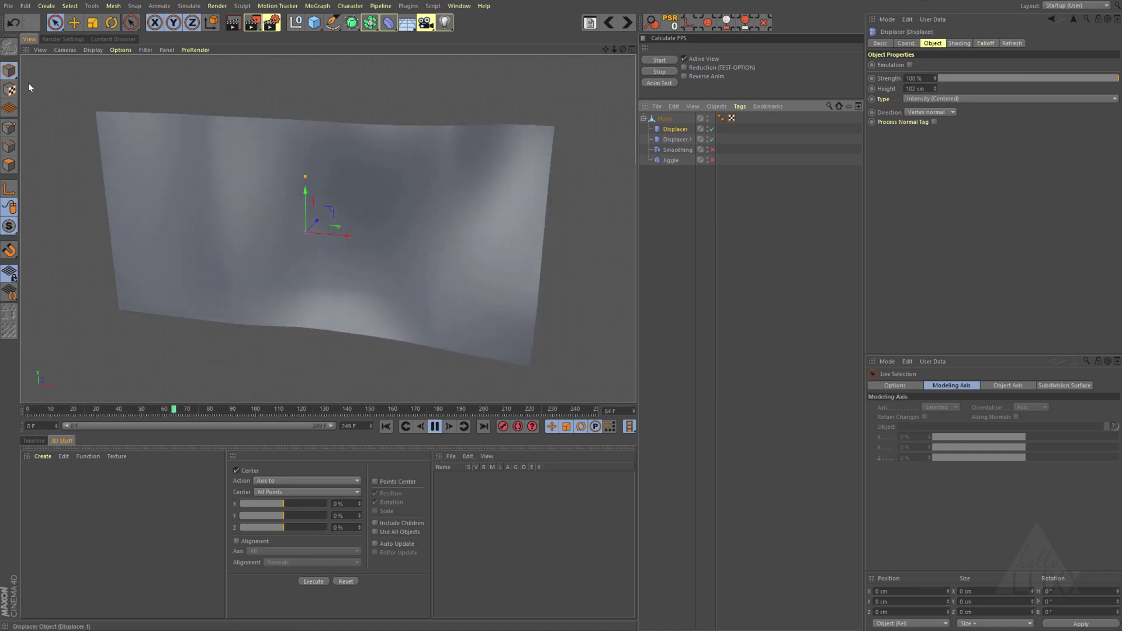
left_click(712, 139)
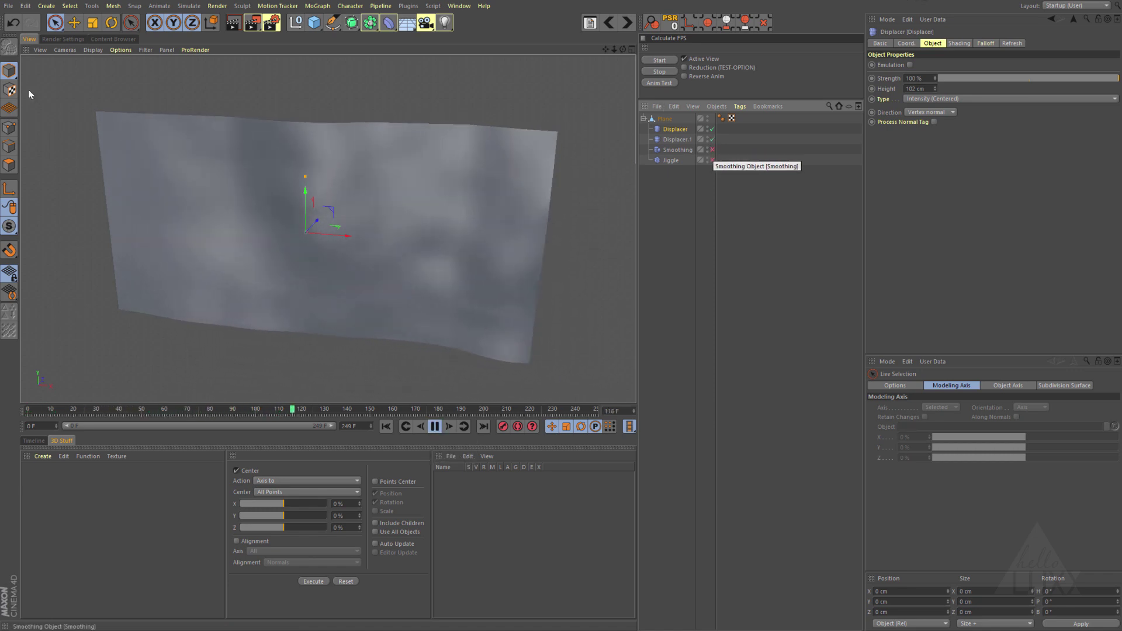
Enable the Smoothing and Jiggle deformers during playback, and stop the animation back at the first frame
left_click(712, 150)
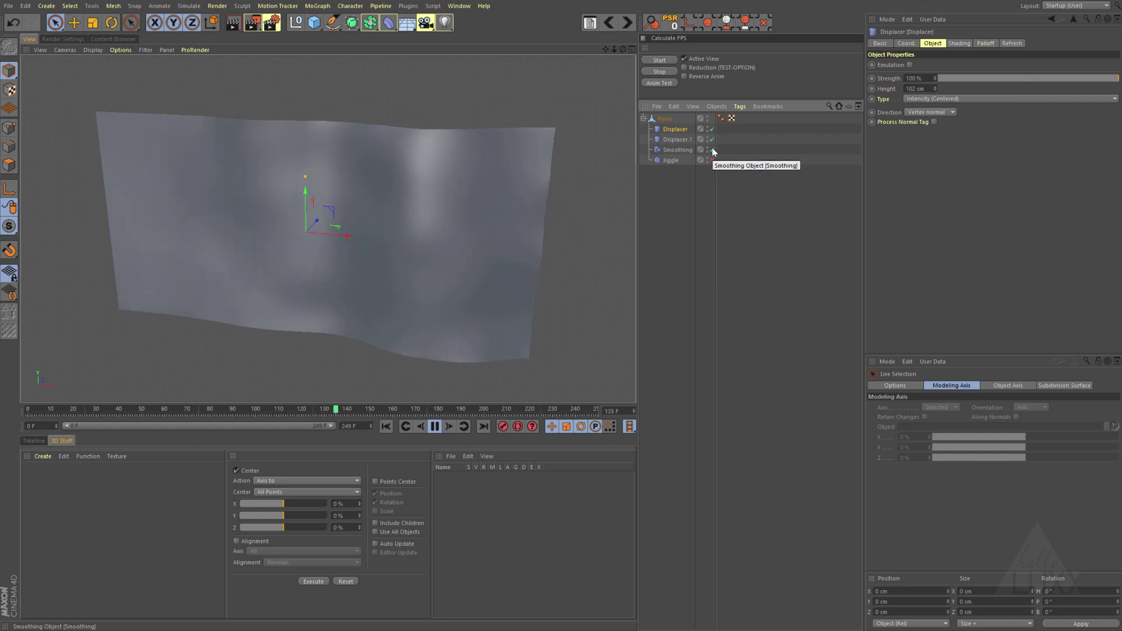
left_click(676, 150)
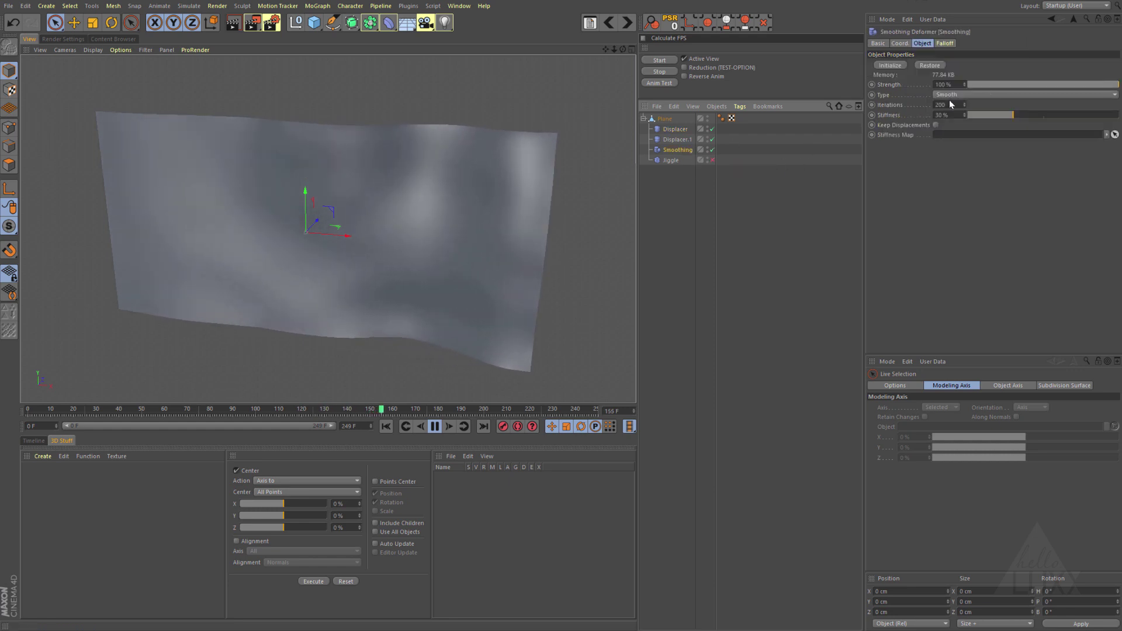
key("Return")
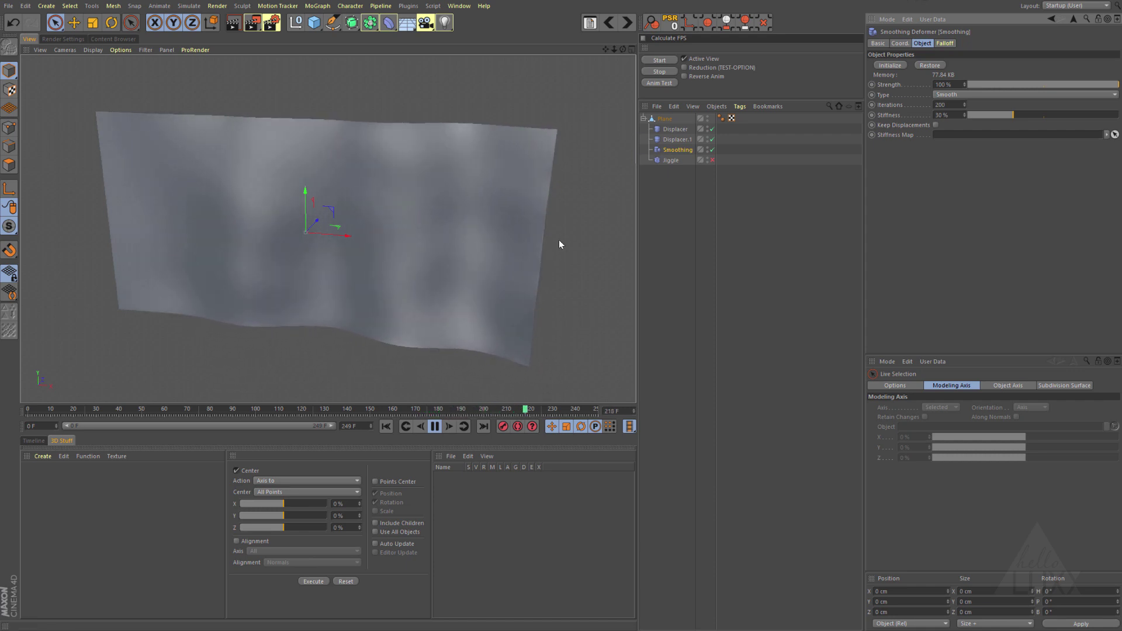
left_click(711, 159)
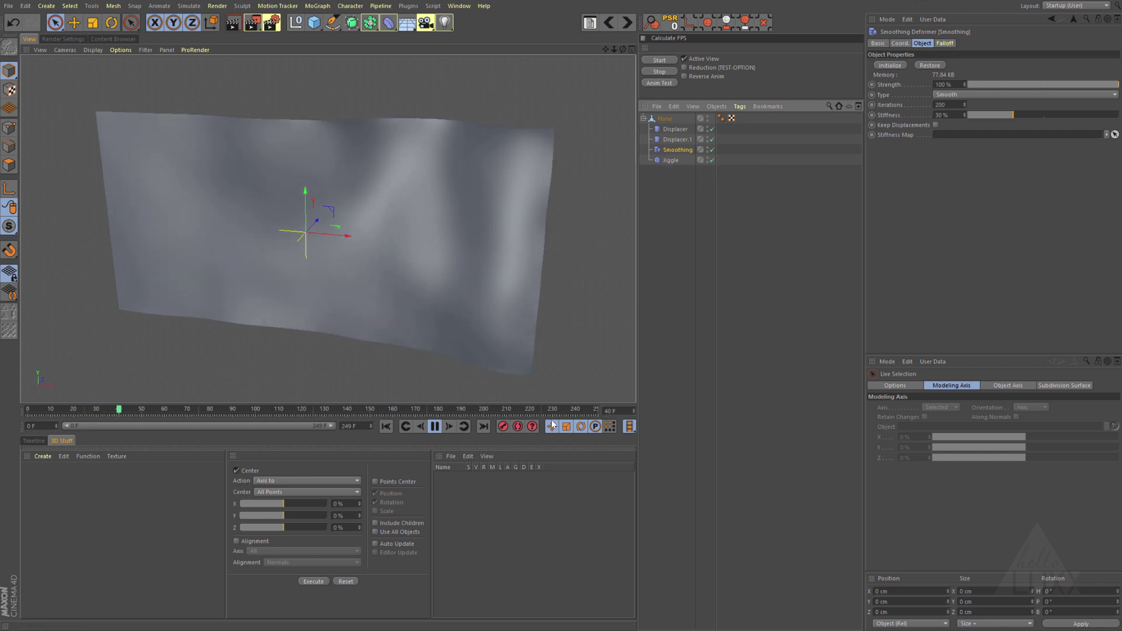
left_click(434, 425)
left_click(385, 426)
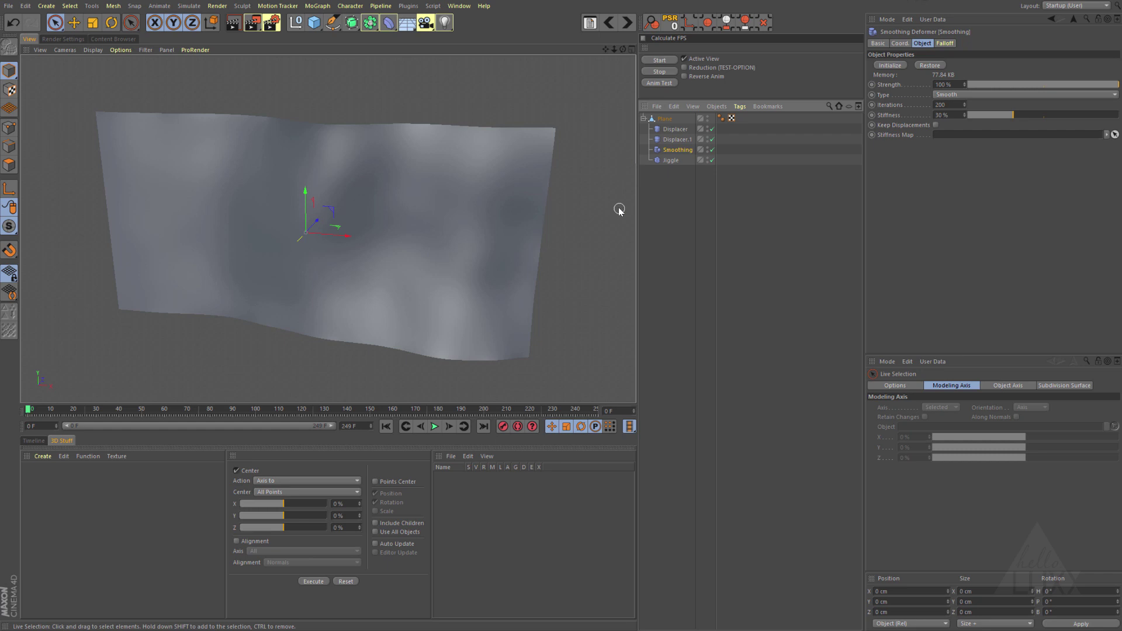
Search the available commands for fps
key("shift+c")
type("fps")
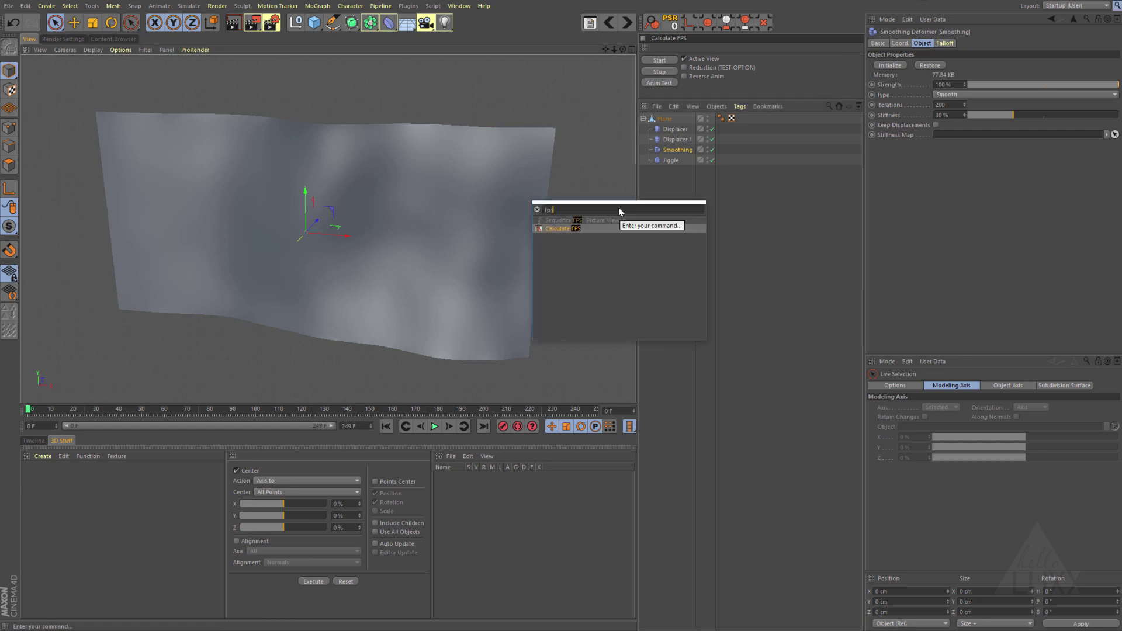
key("Escape")
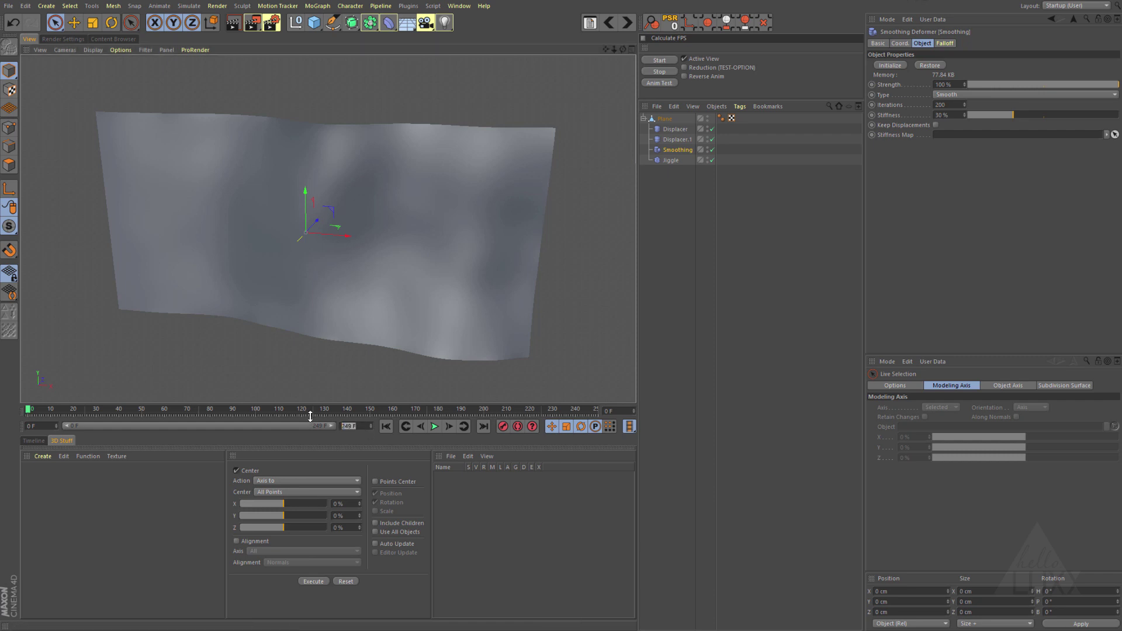
Set the timeline's end frame to 124 and run the animation FPS test with all deformers active
type("124")
key("Return")
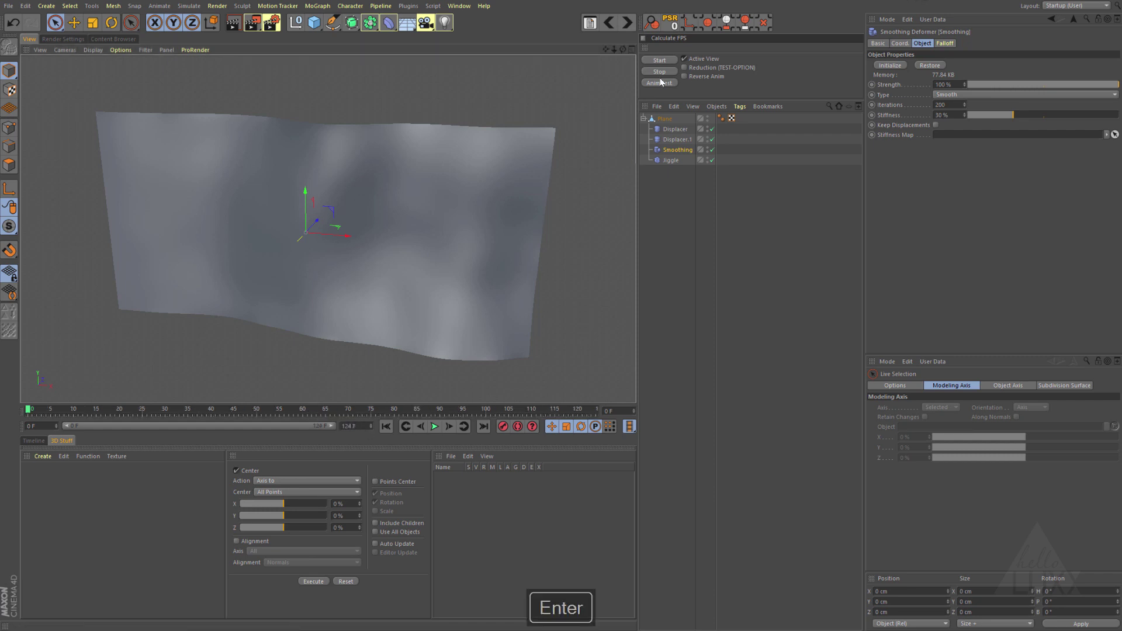
left_click(659, 82)
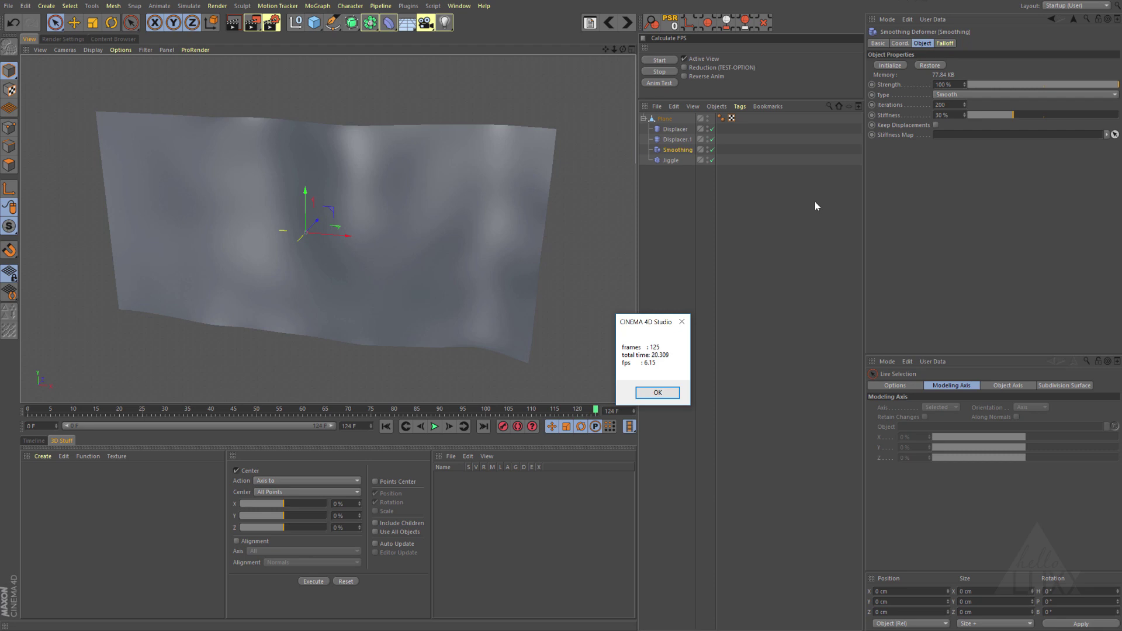
left_click(683, 322)
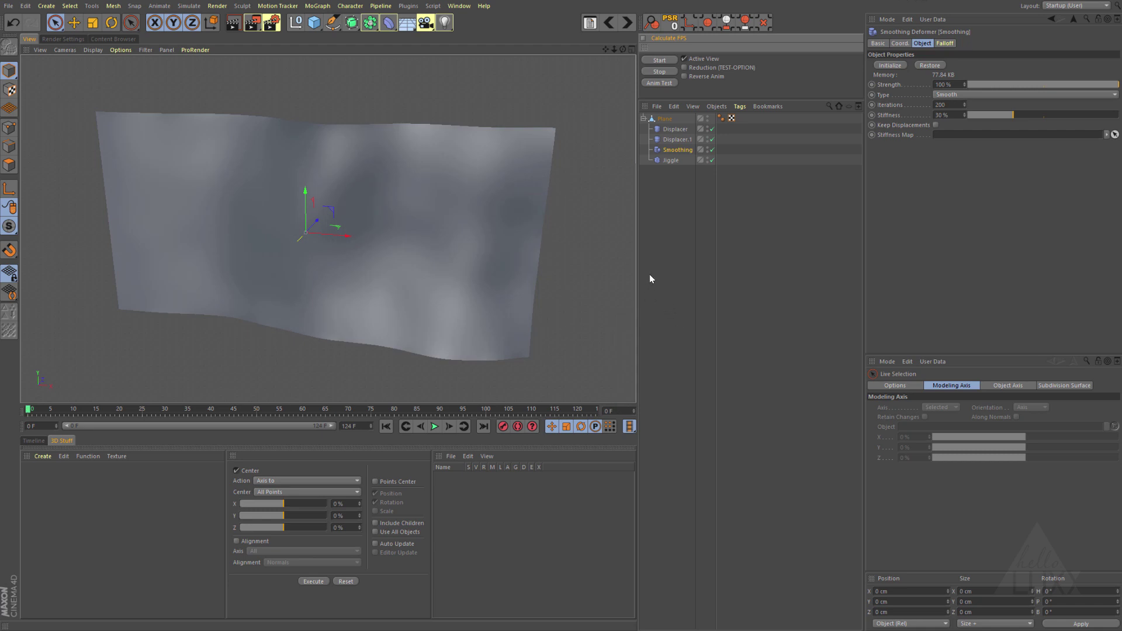
Calculate the Jiggle deformer's cache and disable the Smoothing, Displacer.1 and Displacer deformers
left_click(670, 159)
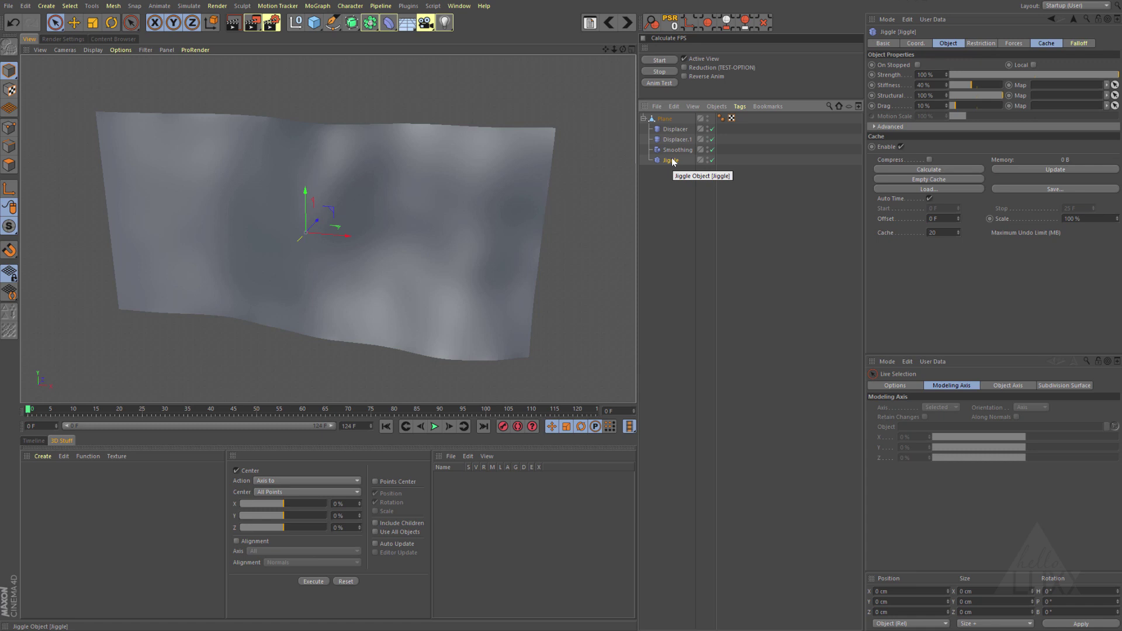
left_click(1045, 43)
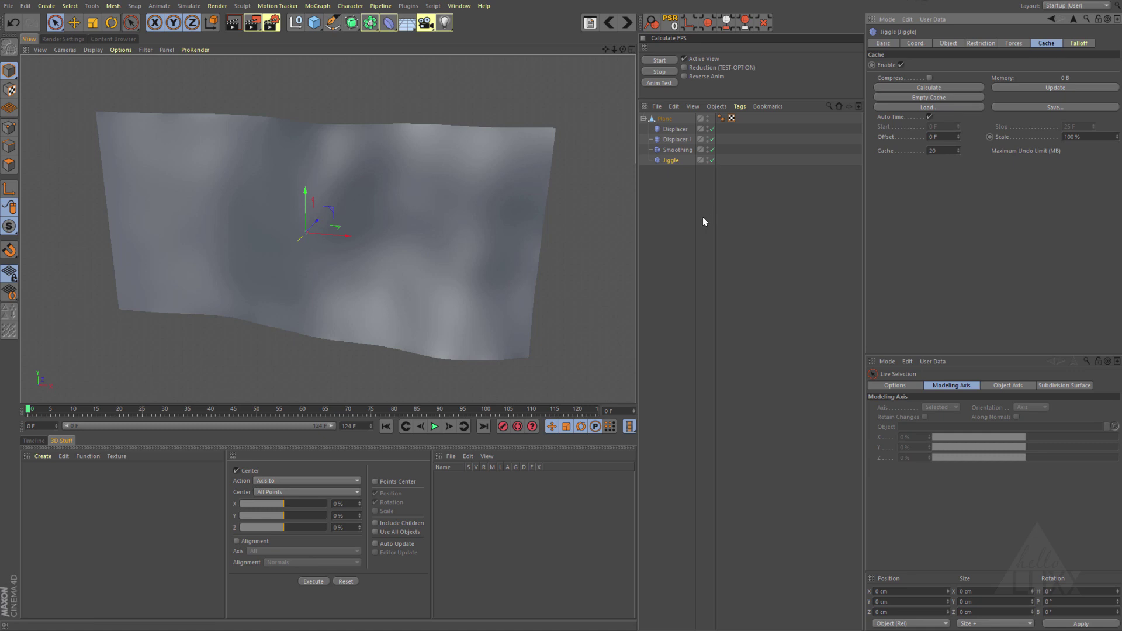
left_click(923, 89)
left_click(712, 150)
left_click(711, 139)
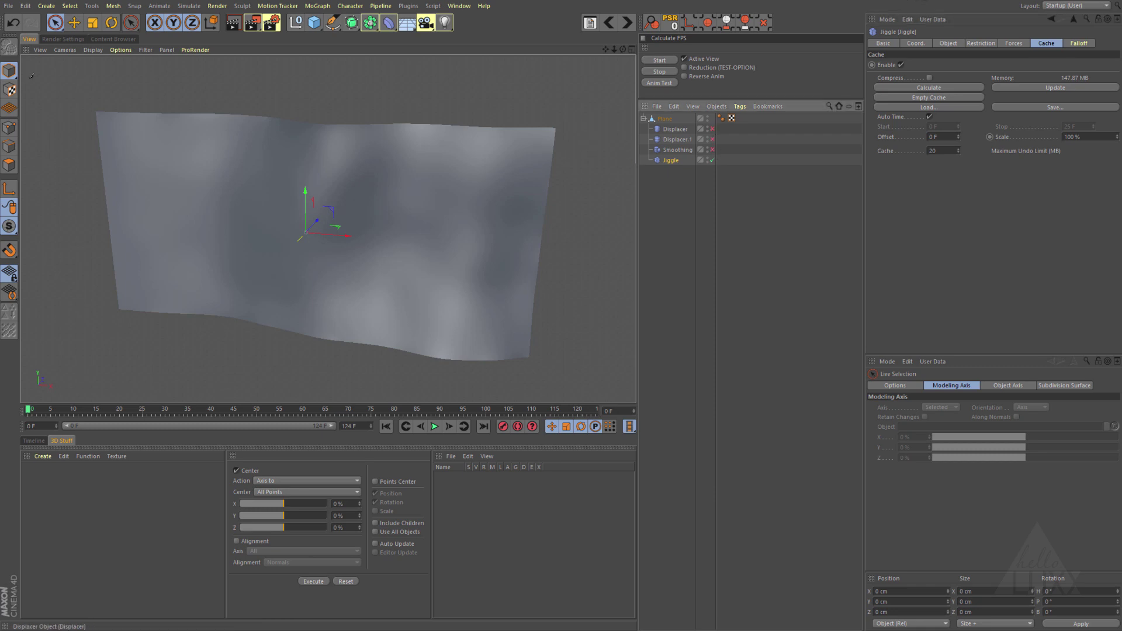
Scrub through the cached Jiggle animation and rerun the FPS test on it
left_click(36, 410)
left_click_drag(81, 411, 28, 410)
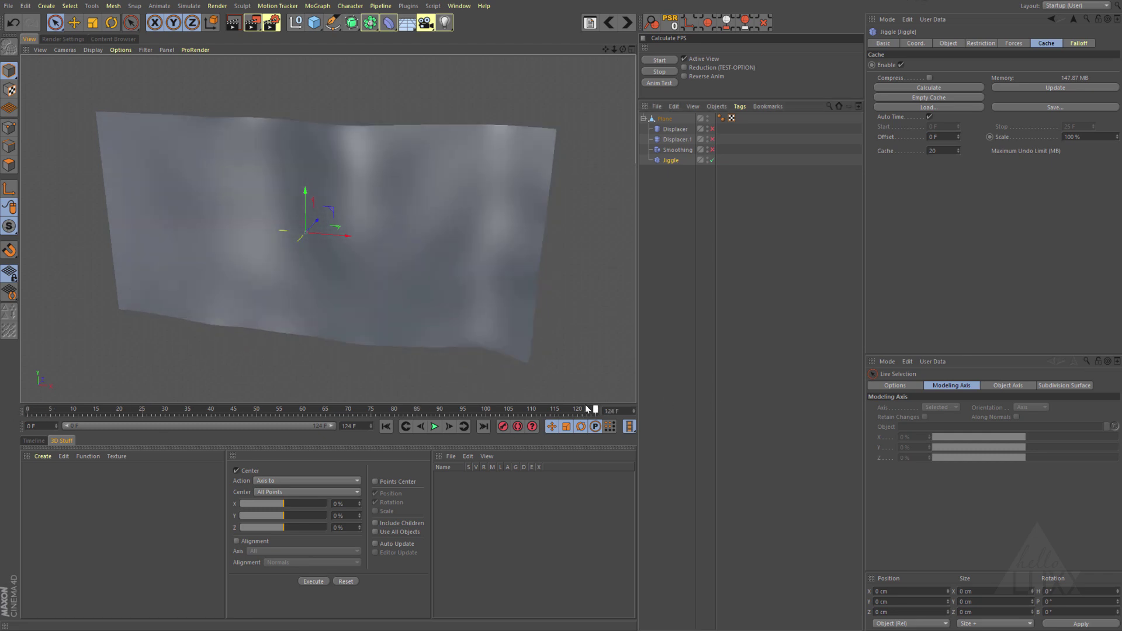
left_click(659, 83)
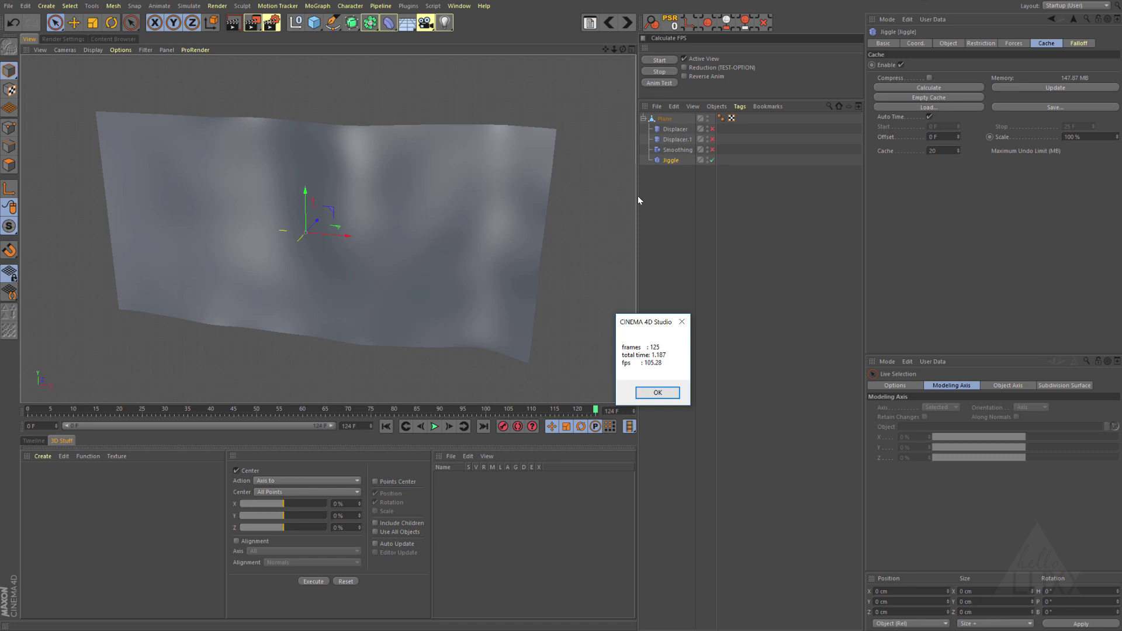
left_click(682, 322)
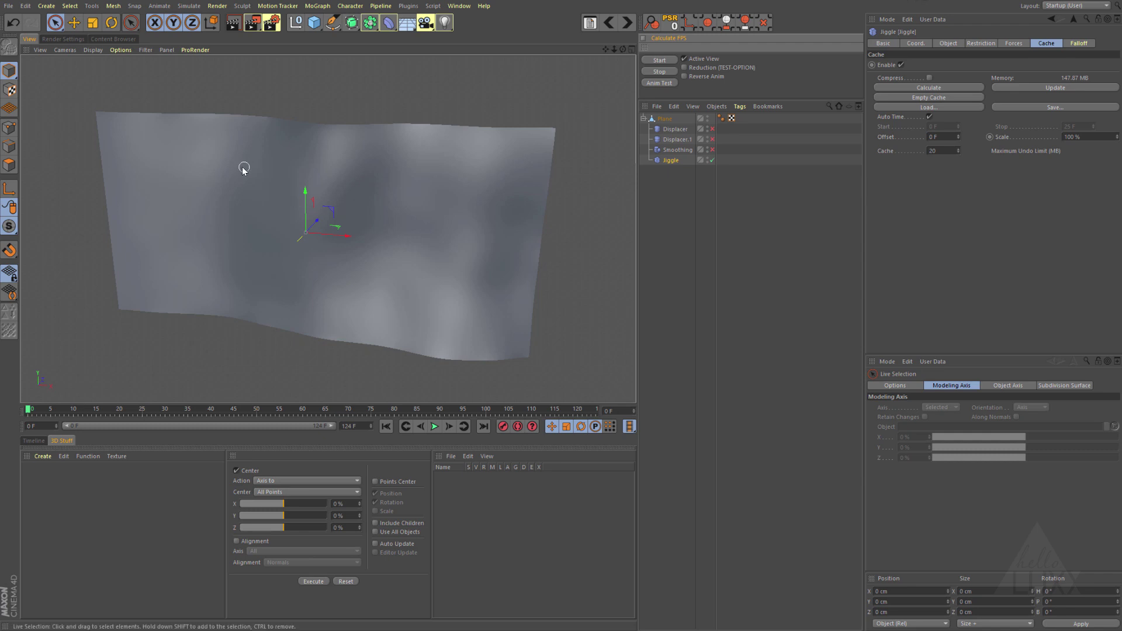
Delete the Jiggle deformer and rerun the FPS test with Displacer, Displacer.1 and Smoothing enabled
left_click(675, 160)
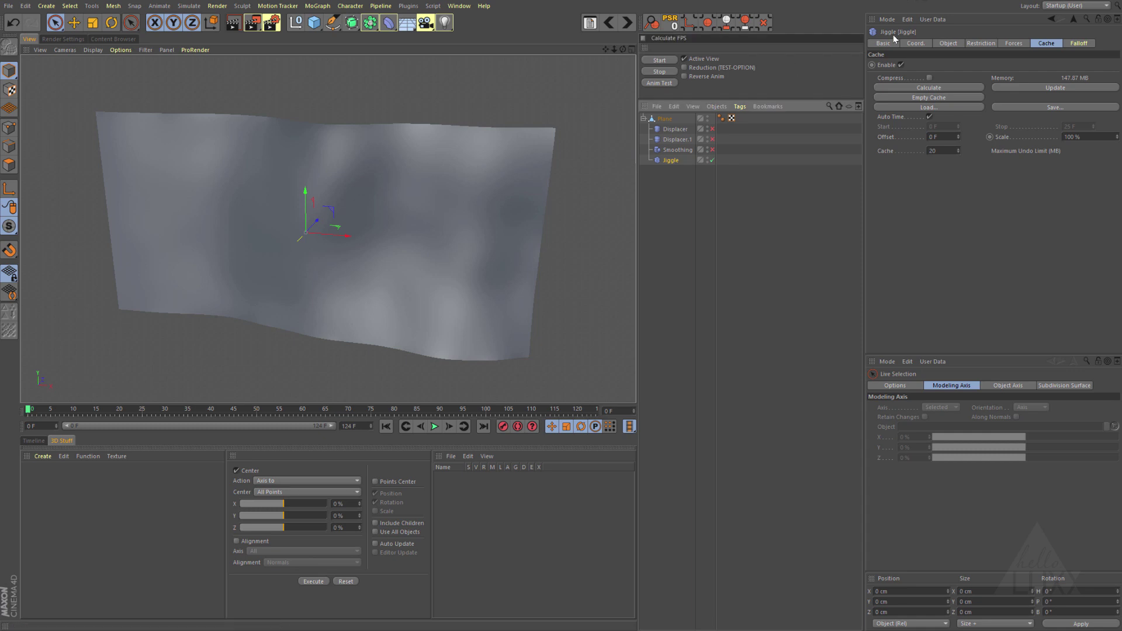
left_click(947, 43)
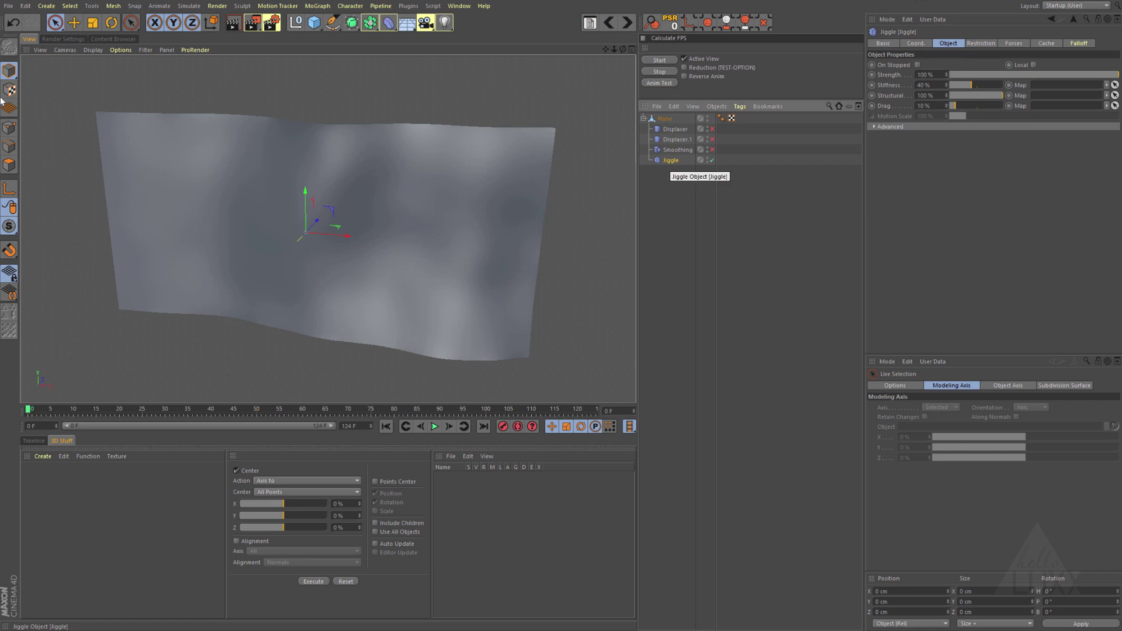
key("BackSpace")
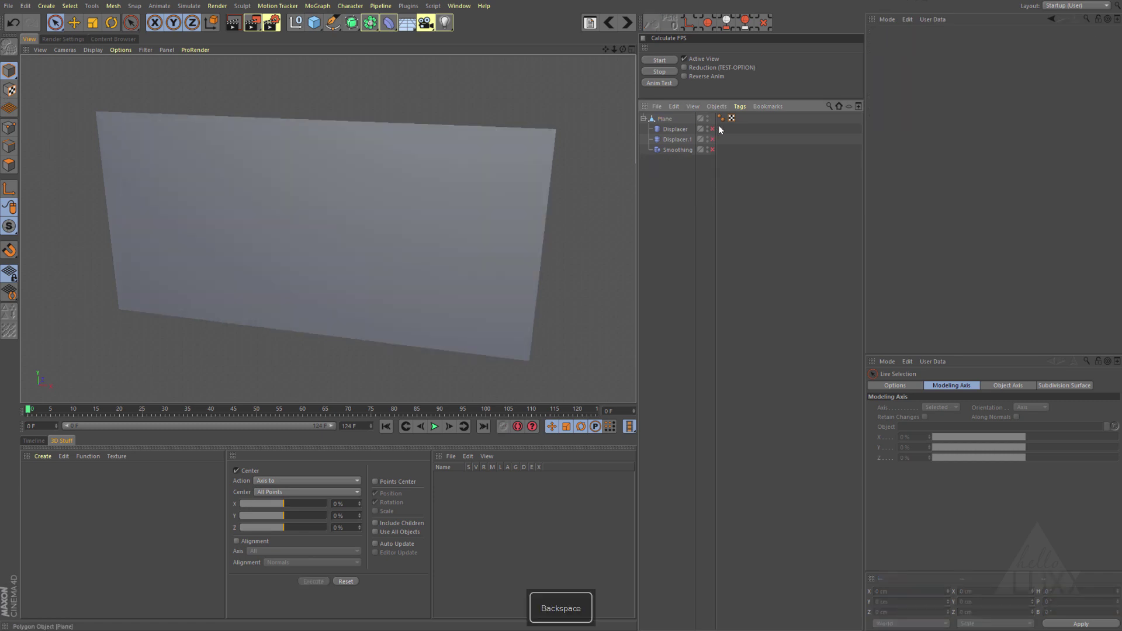
left_click(674, 119)
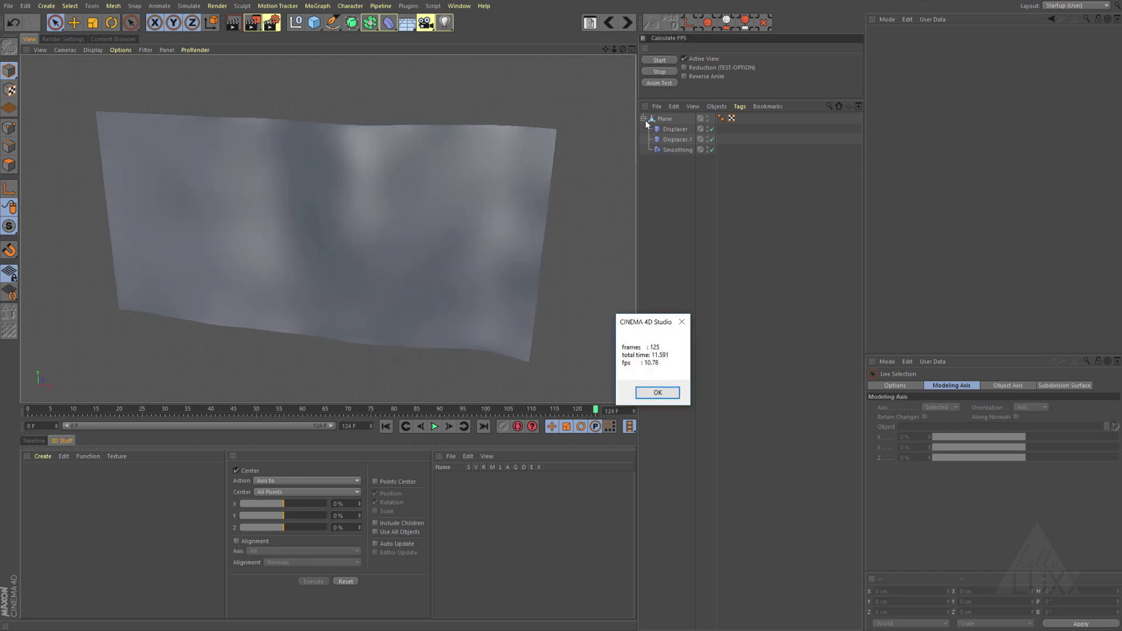
left_click(682, 323)
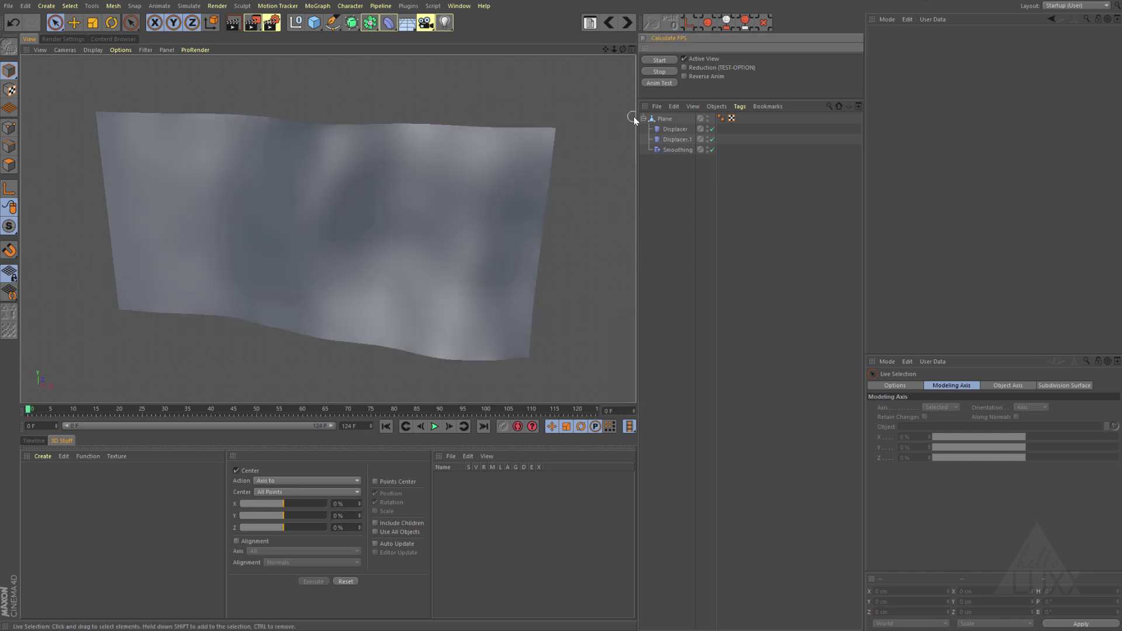
Add a Point Cache tag to the Plane, store its state and calculate the cache
right_click(666, 119)
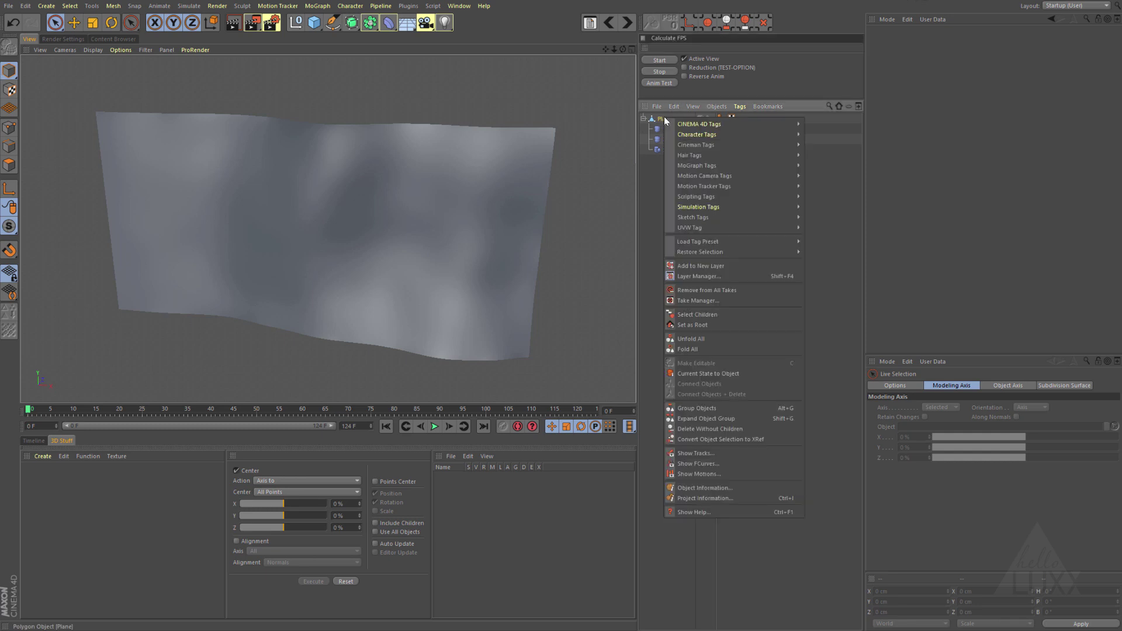
mouse_move(678, 132)
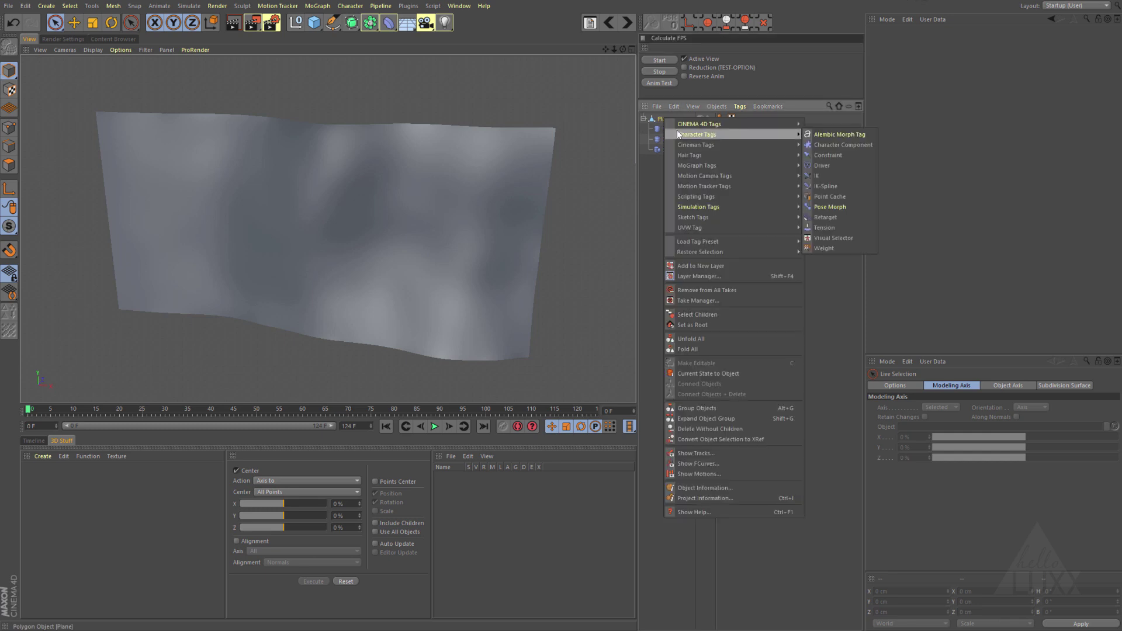
left_click(839, 199)
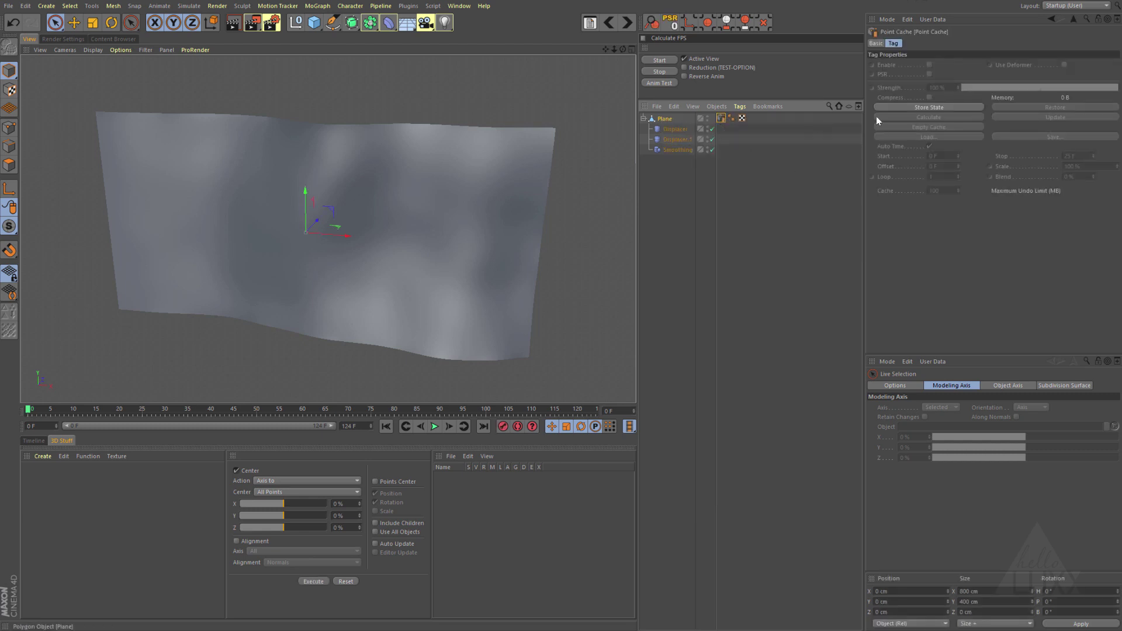
left_click(925, 109)
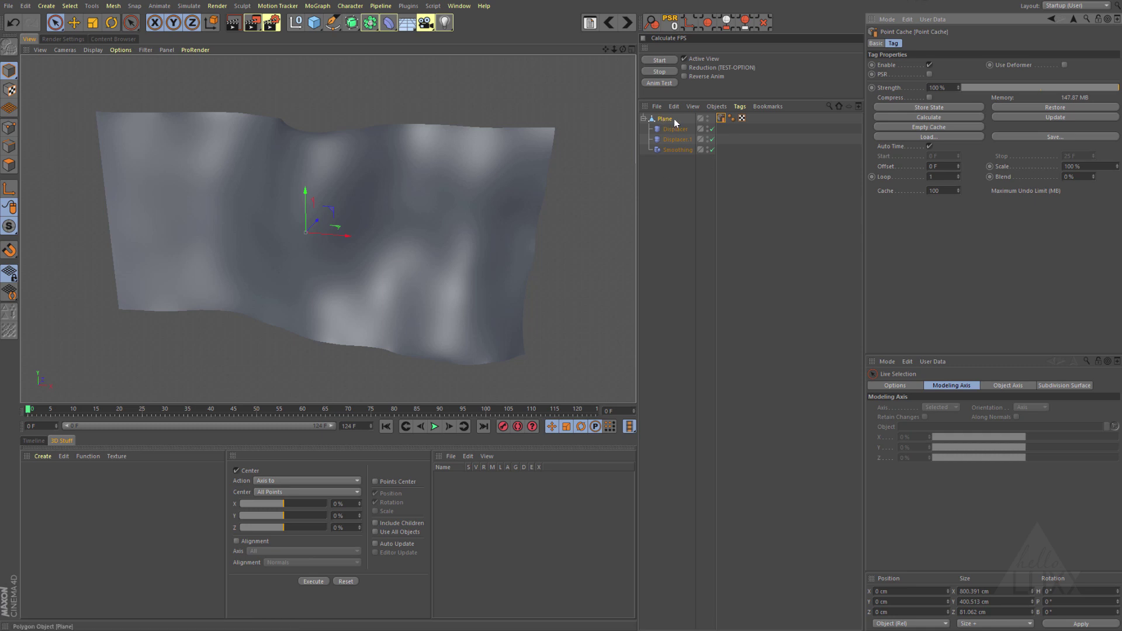
Disable the Smoothing, Displacer.1 and Displacer deformers and run the FPS test on the point-cached plane
left_click_drag(712, 150, 712, 129)
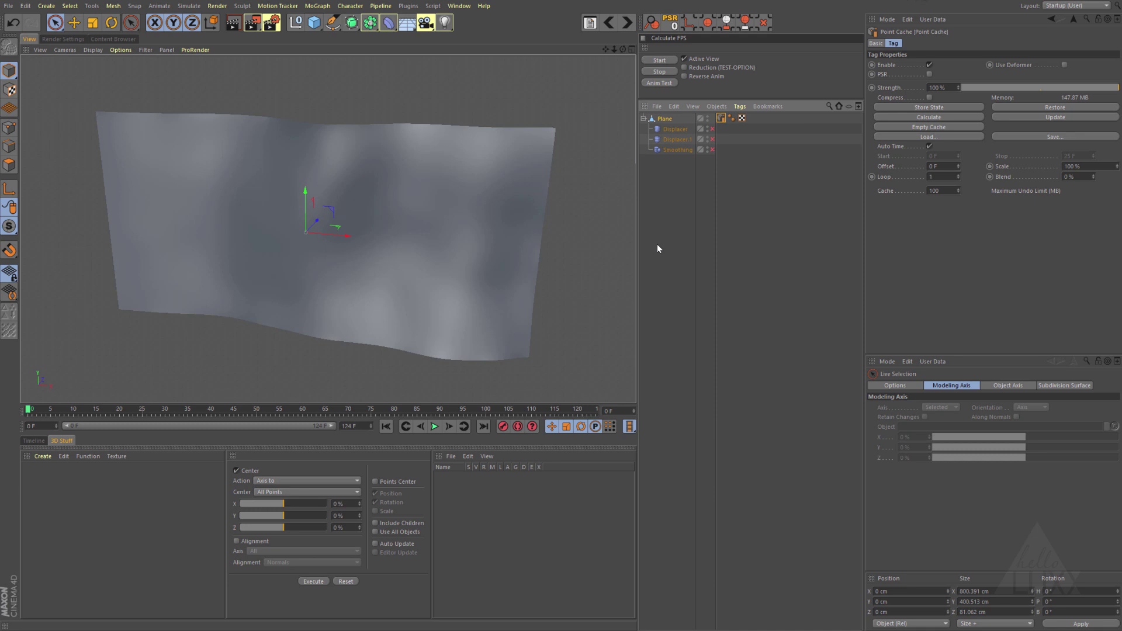
left_click(662, 83)
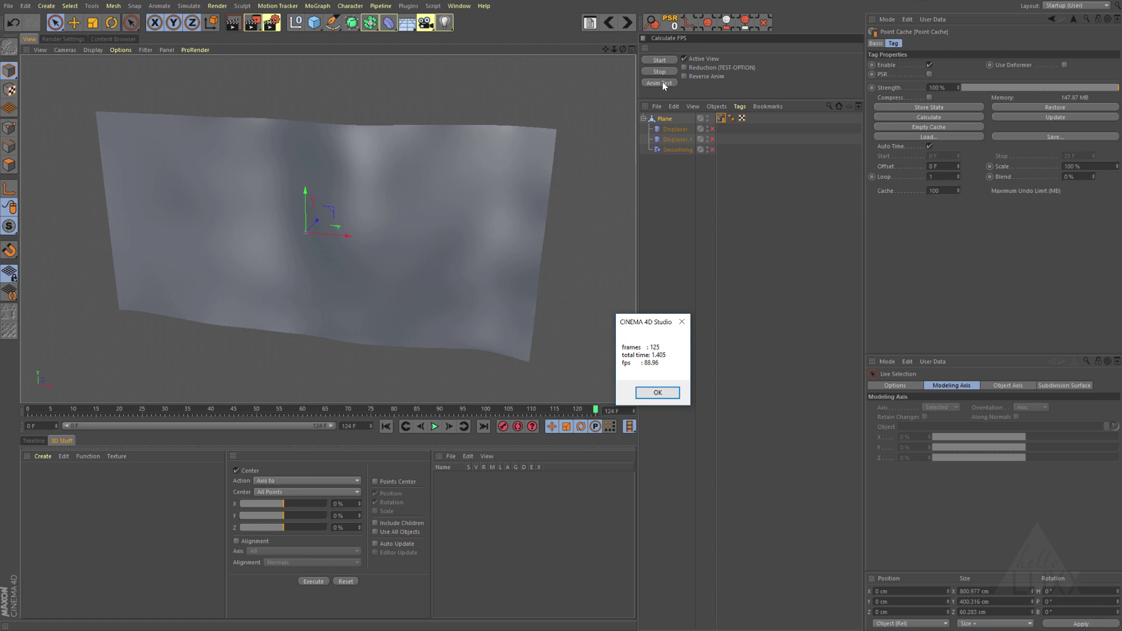
left_click(681, 322)
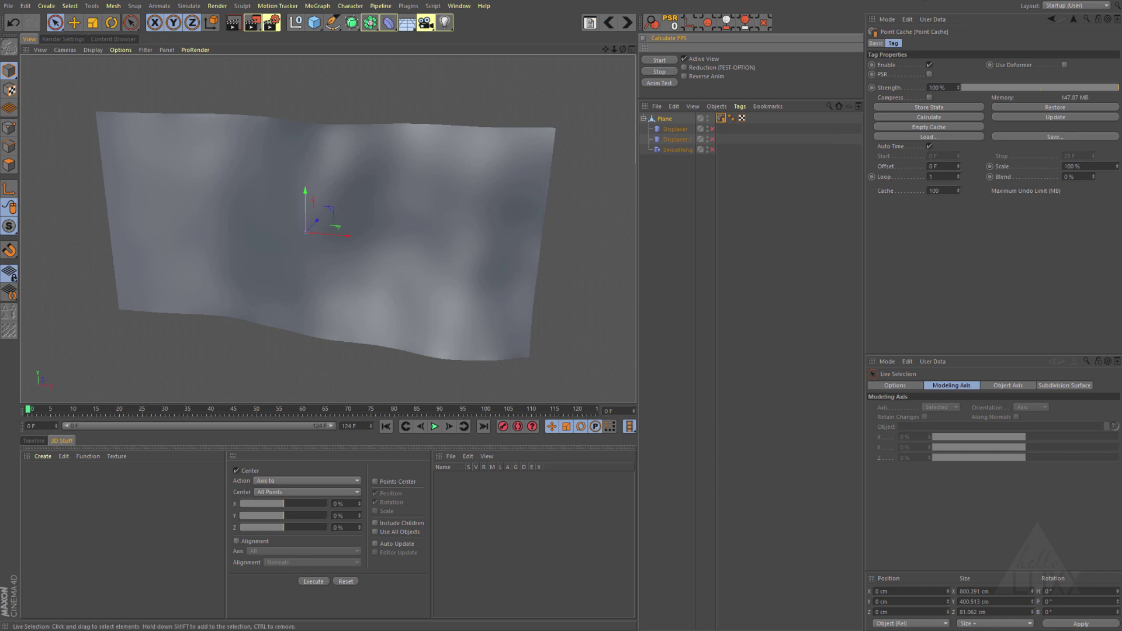
Try a Point Cache deformer object, checking its Object and Falloff properties, and delete it
key("ctrl+shift+a")
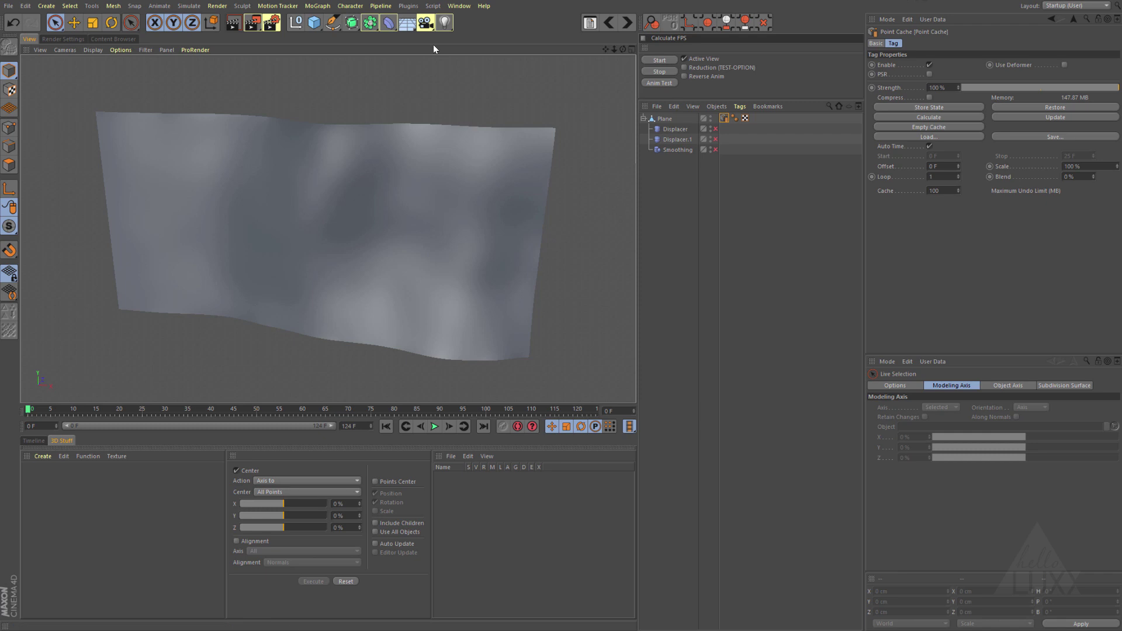
left_click(390, 27)
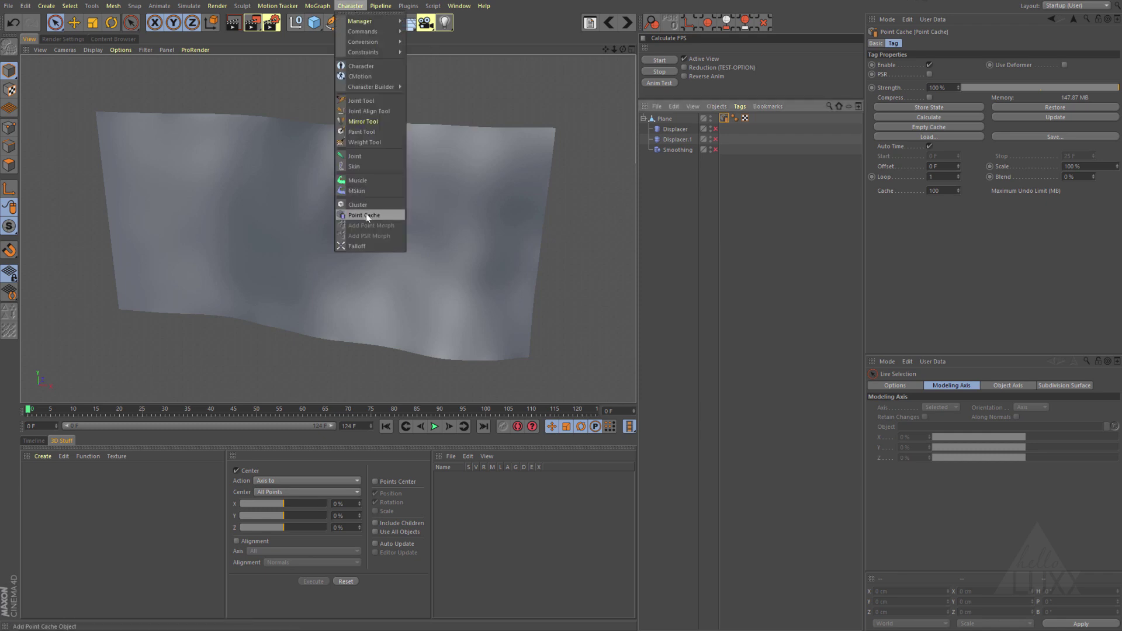
left_click(363, 215)
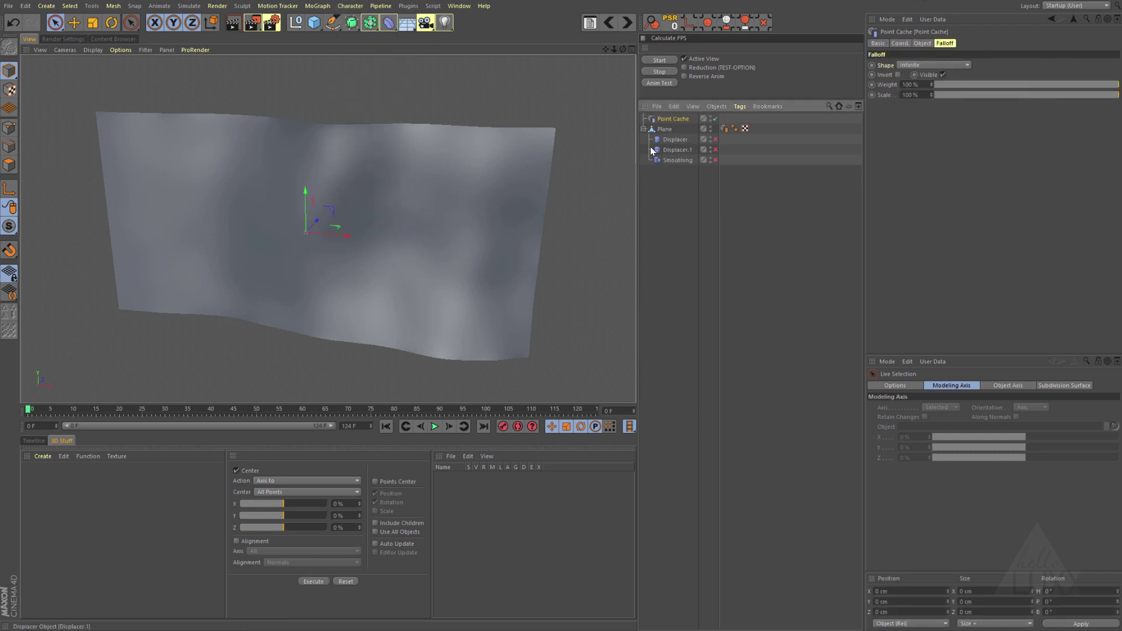
left_click(922, 44)
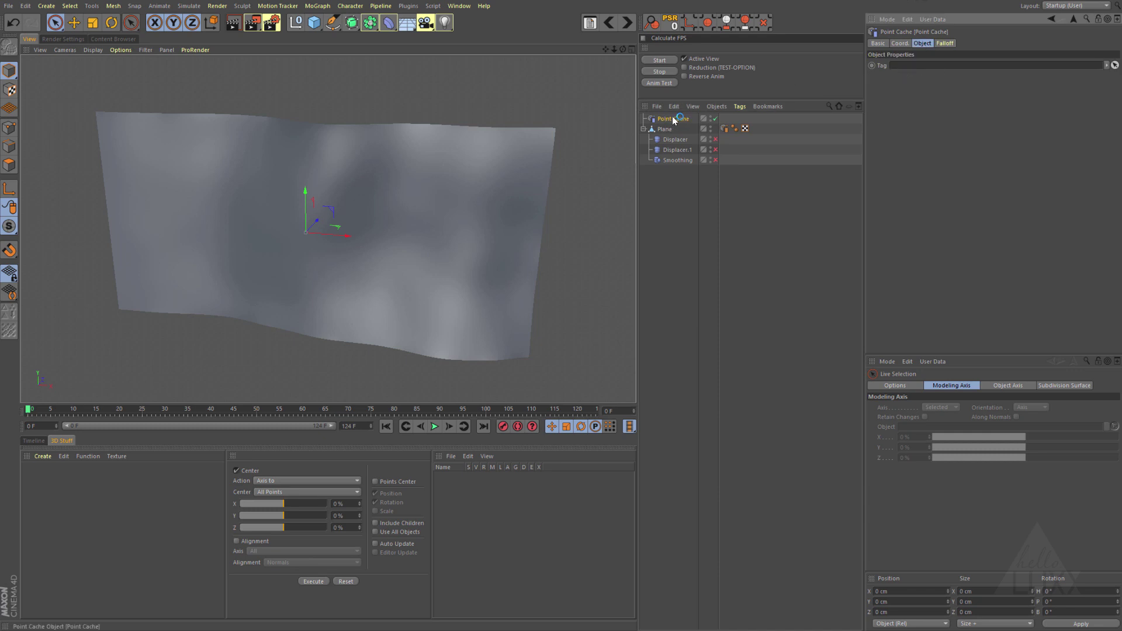
left_click(944, 43)
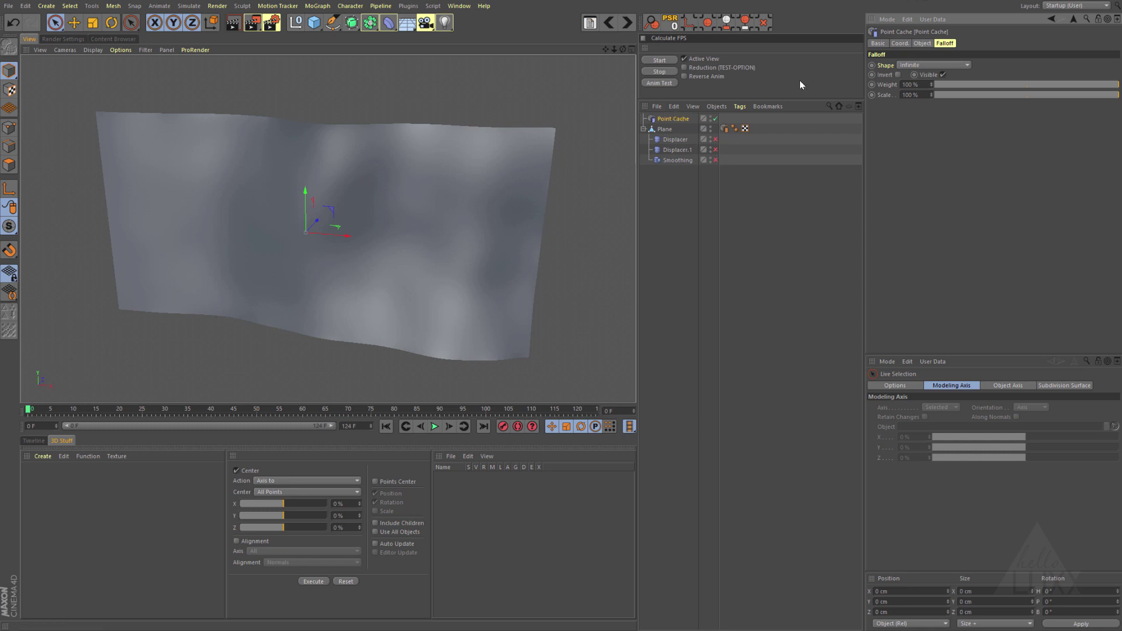
key("BackSpace")
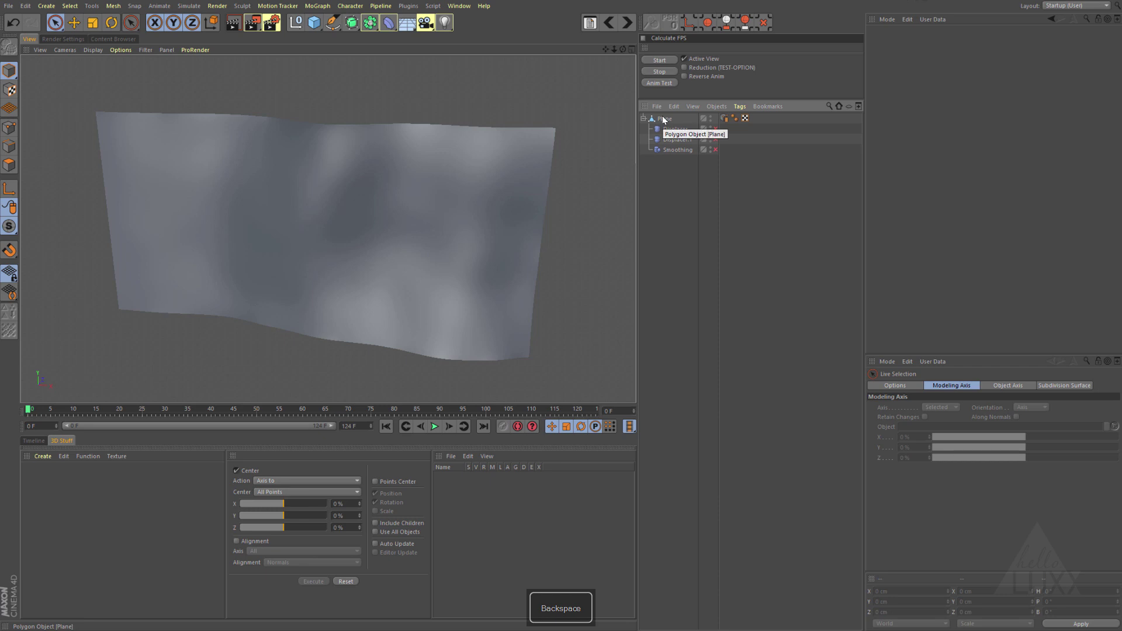
Play the animation with the emptied point cache, rewind it, and delete the Point Cache tag from the Plane
left_click(726, 118)
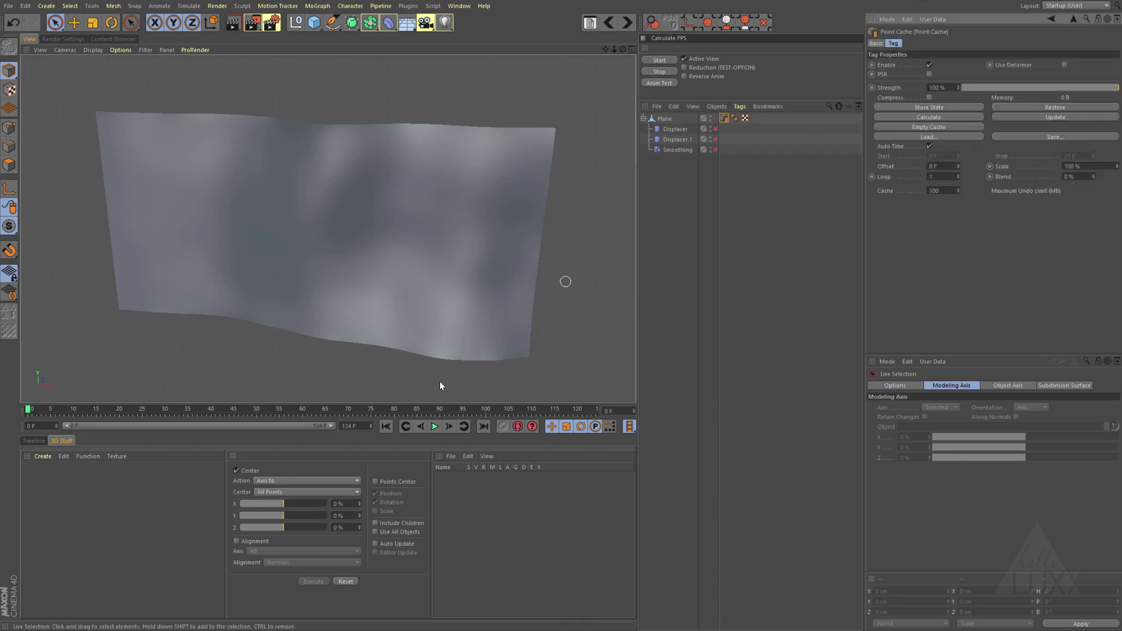
left_click(434, 425)
left_click(385, 425)
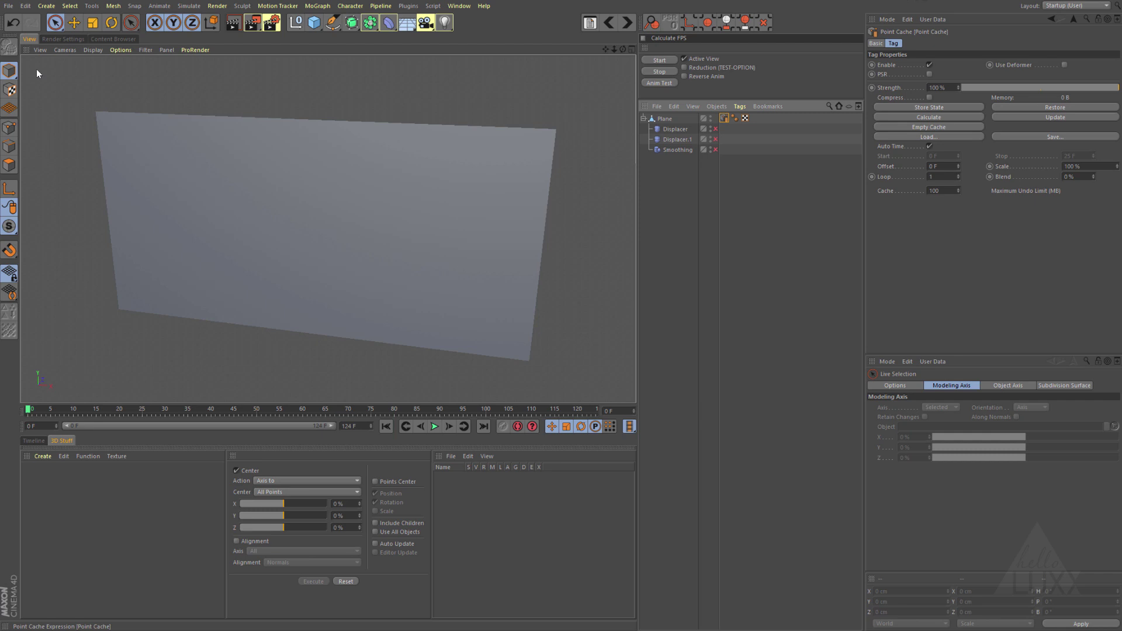
key("BackSpace")
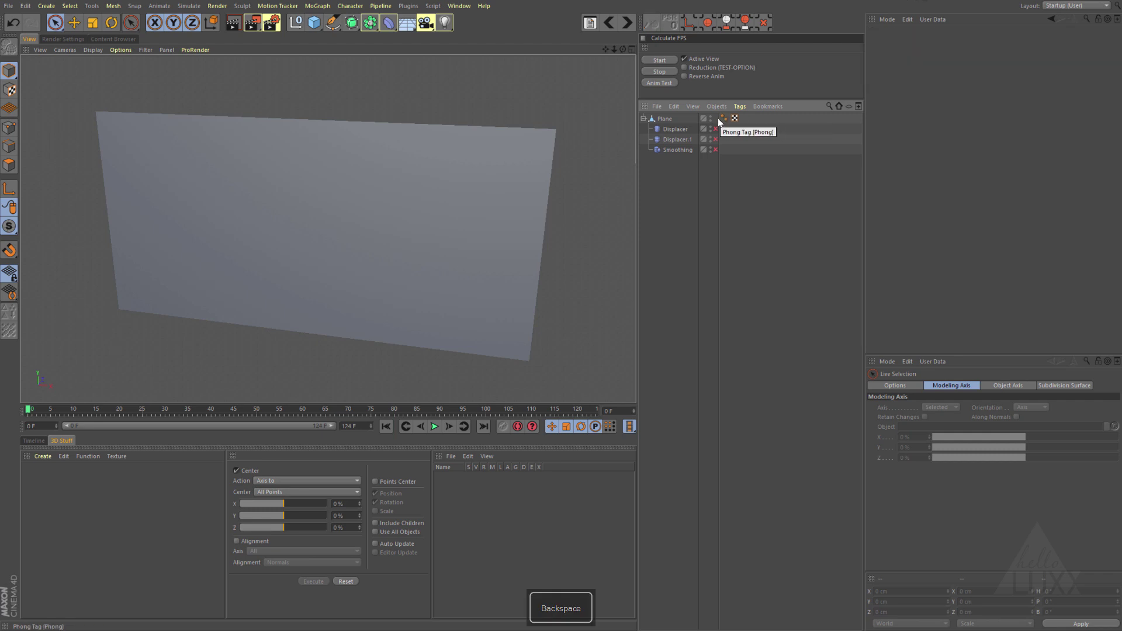
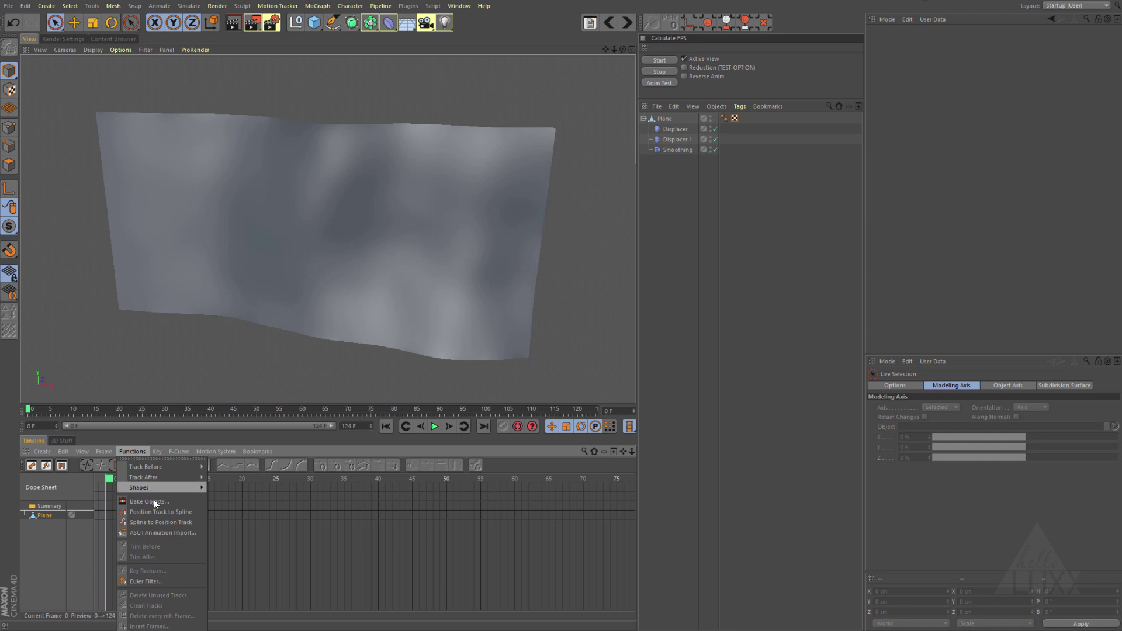
Bake the Plane to a copy over frames 0 to 124 with PLA included and Animated Parameters excluded
left_click(153, 501)
left_click_drag(149, 438, 407, 166)
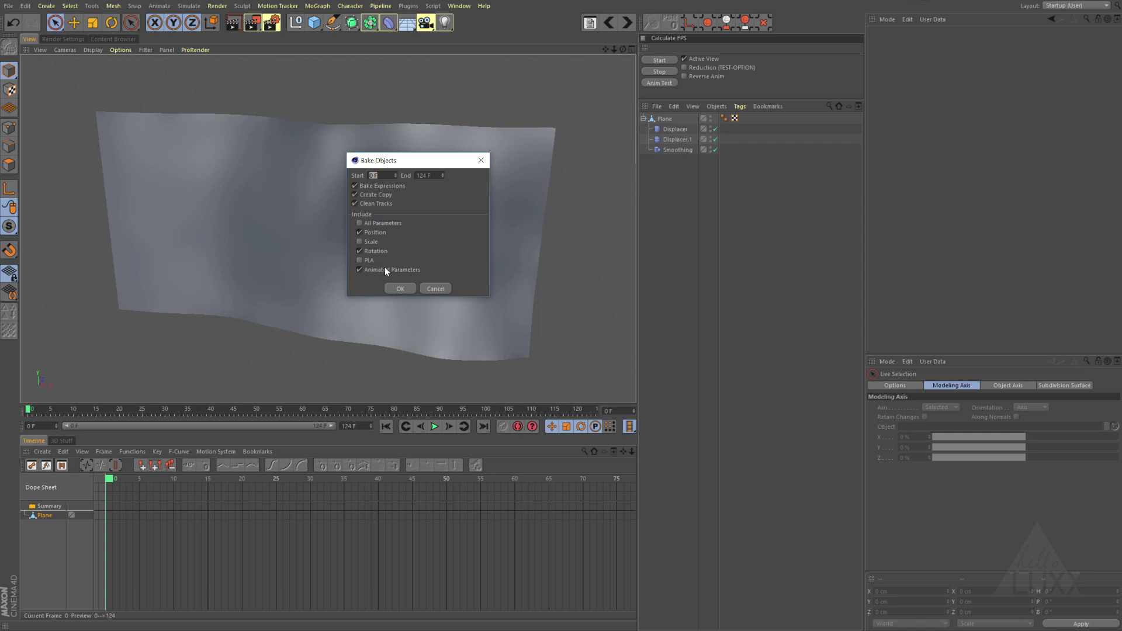
left_click(359, 271)
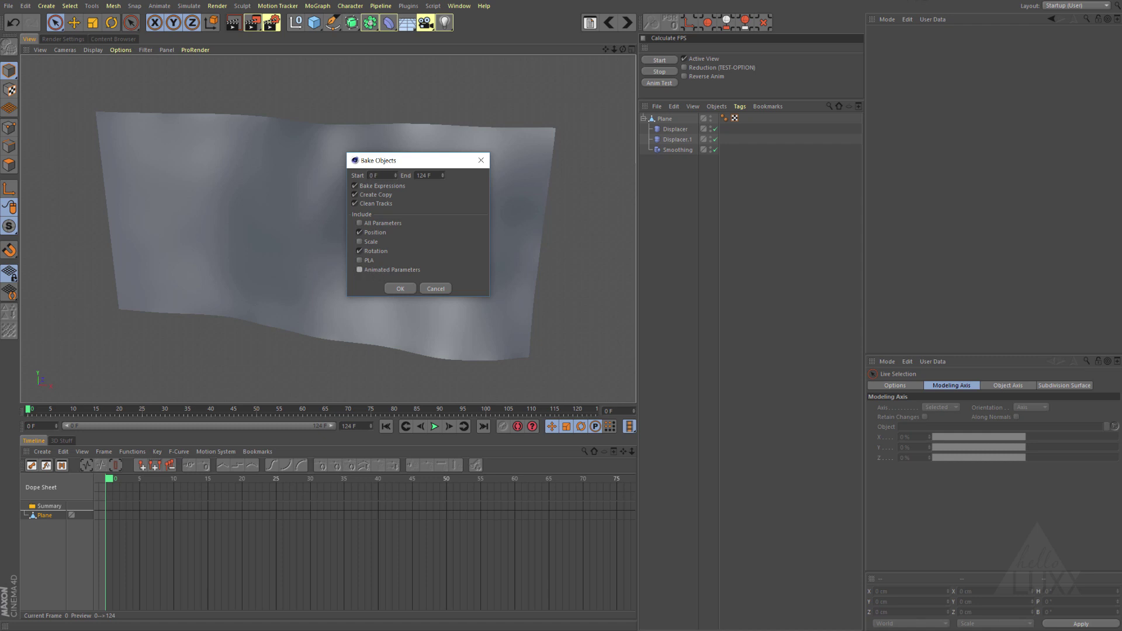
left_click(359, 261)
left_click(400, 289)
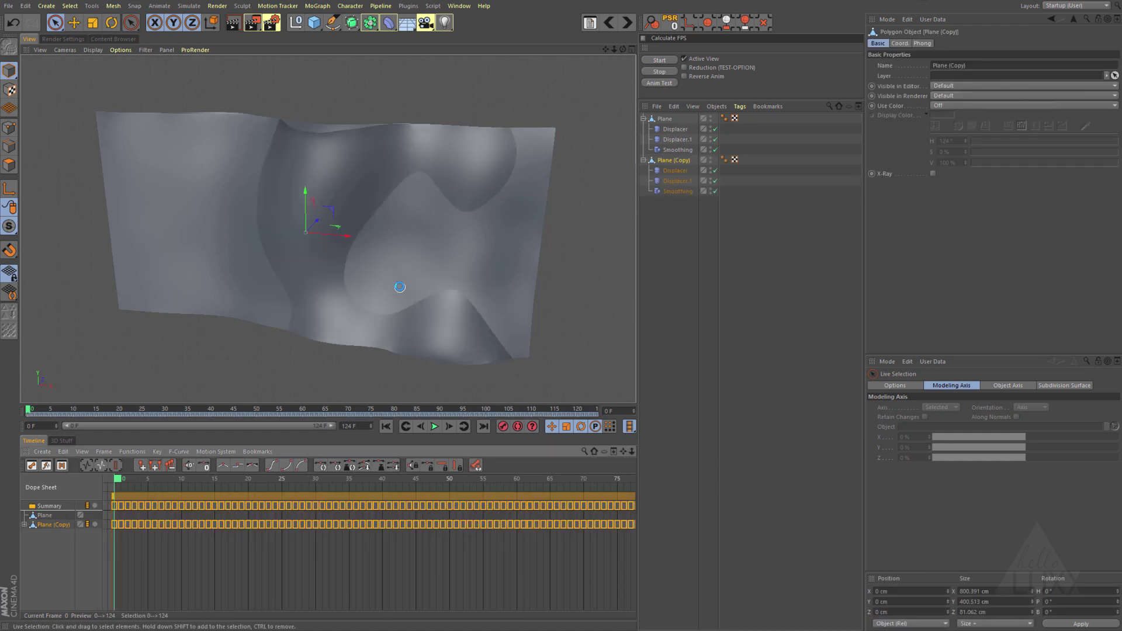
Delete the Displacer, Displacer.1 and Smoothing deformers under Plane (Copy), and delete the original Plane with its deformers
left_click(676, 171)
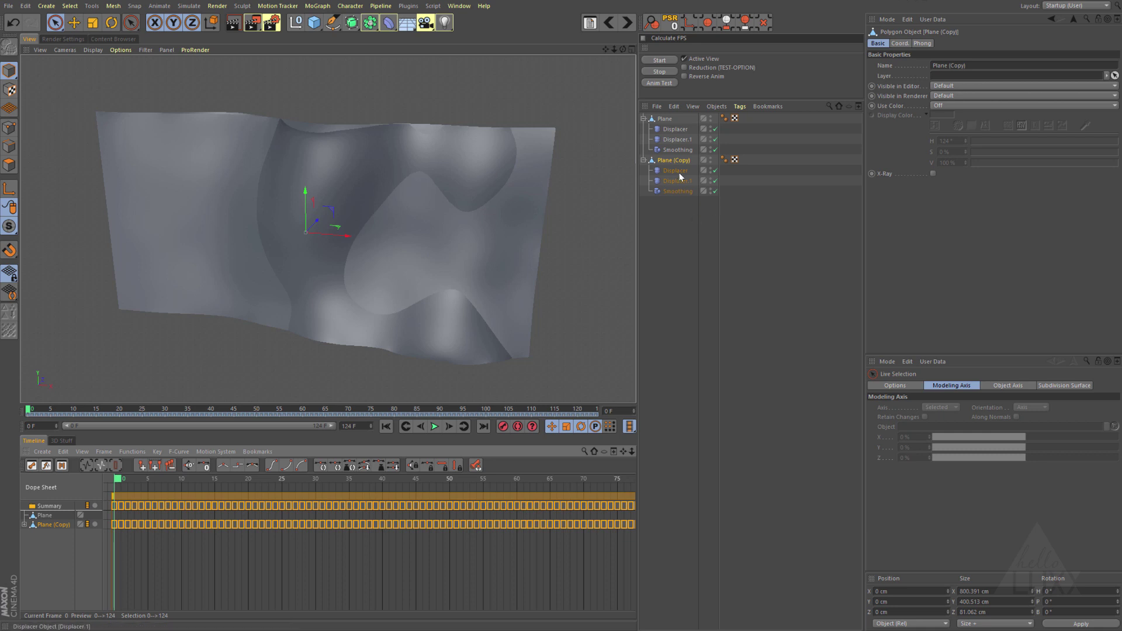
left_click(677, 191, "shift")
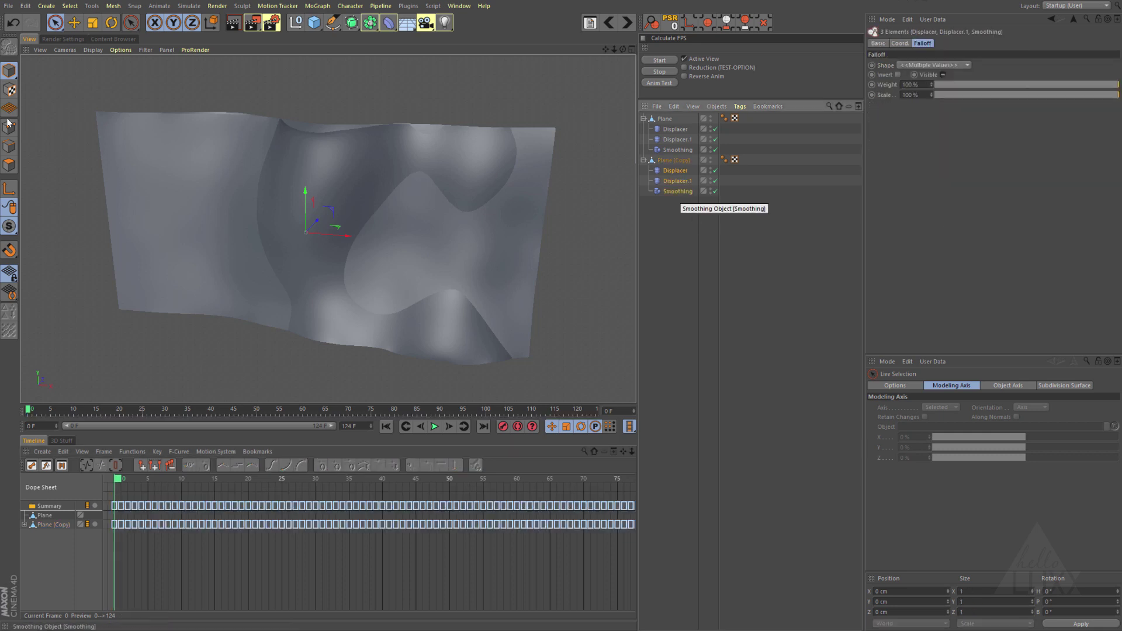
key("BackSpace")
left_click(666, 119)
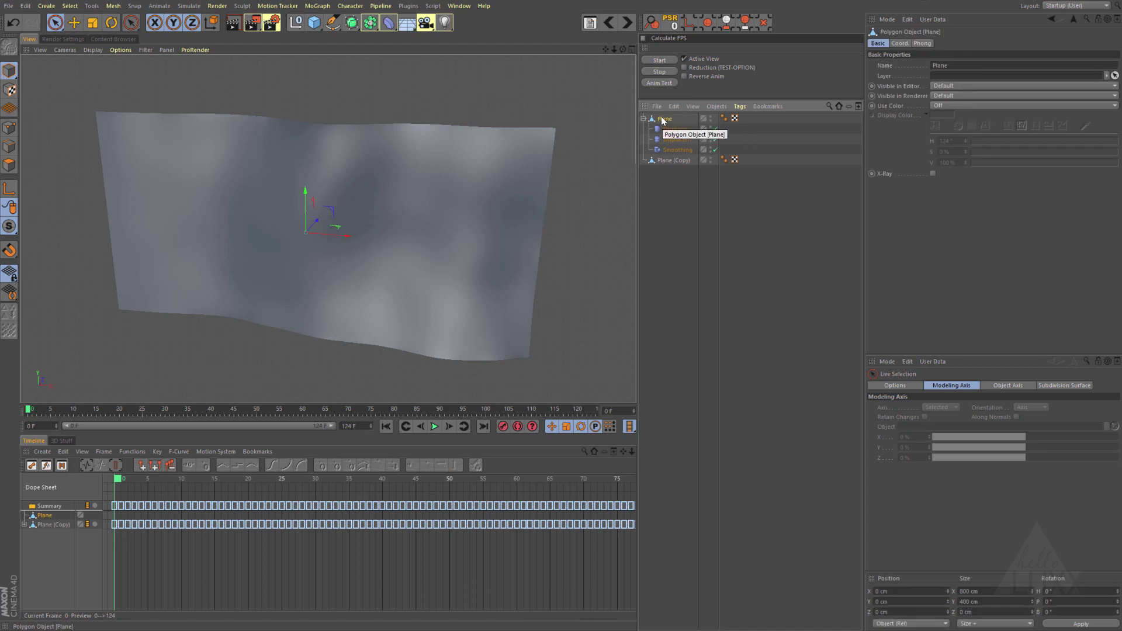
key("BackSpace")
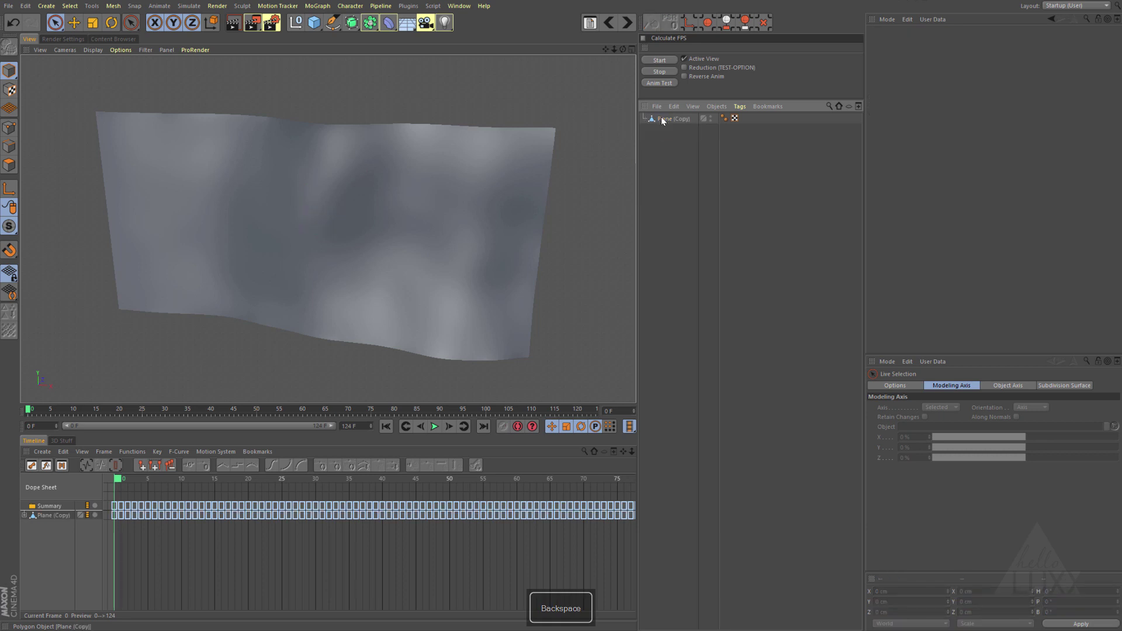
Run the FPS animation test on the PLA-baked Plane (Copy) and dismiss its result
left_click(654, 120)
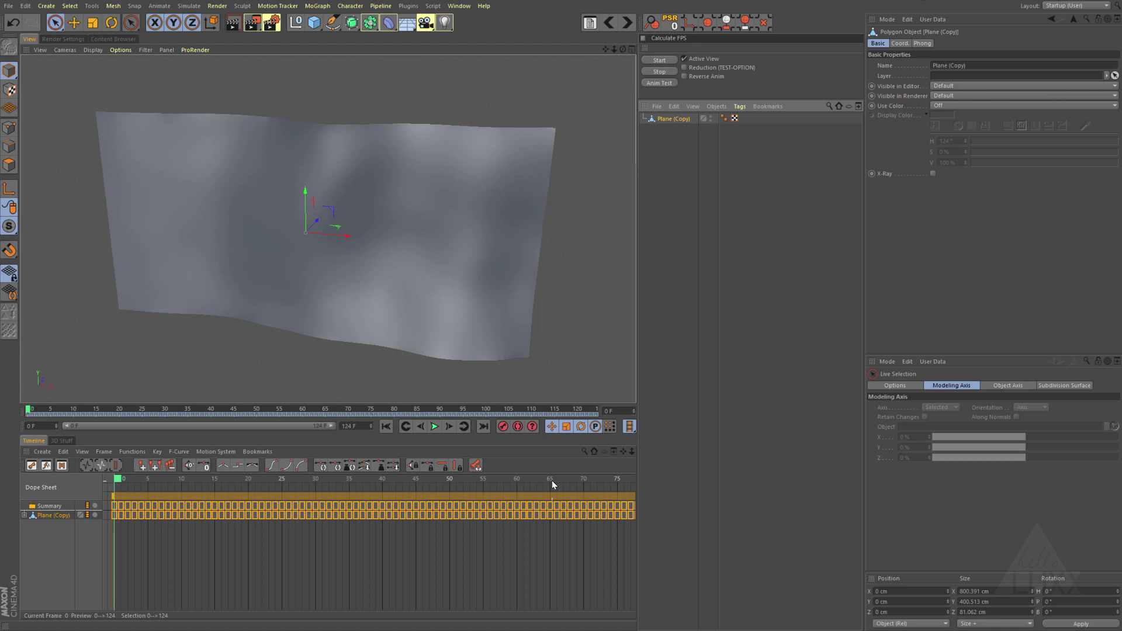
left_click_drag(141, 475, 8, 534)
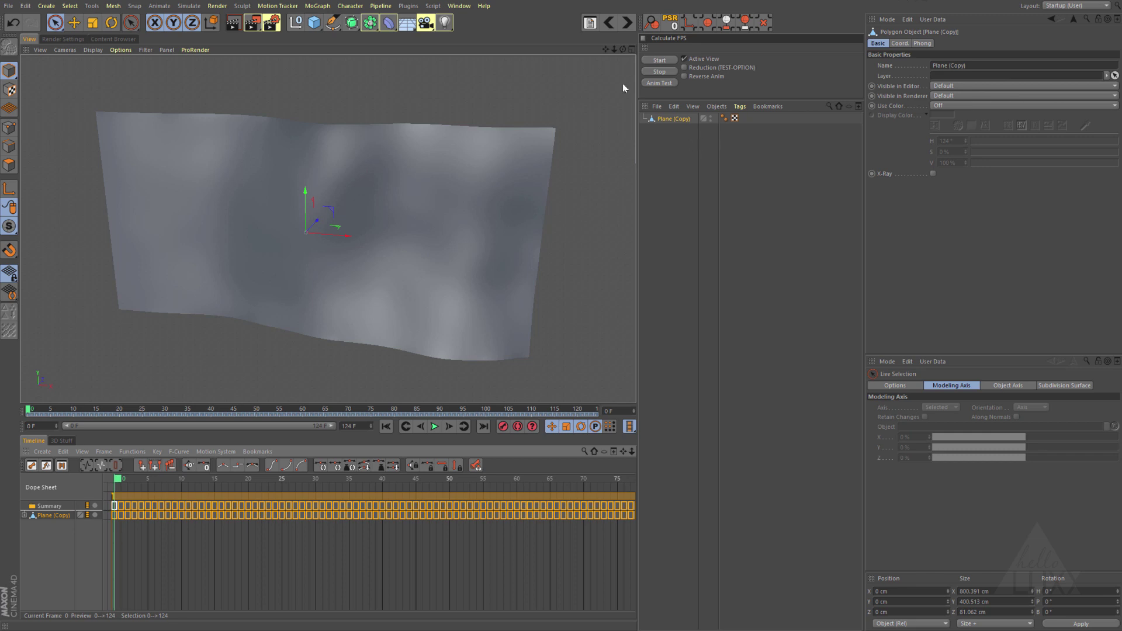
left_click(660, 83)
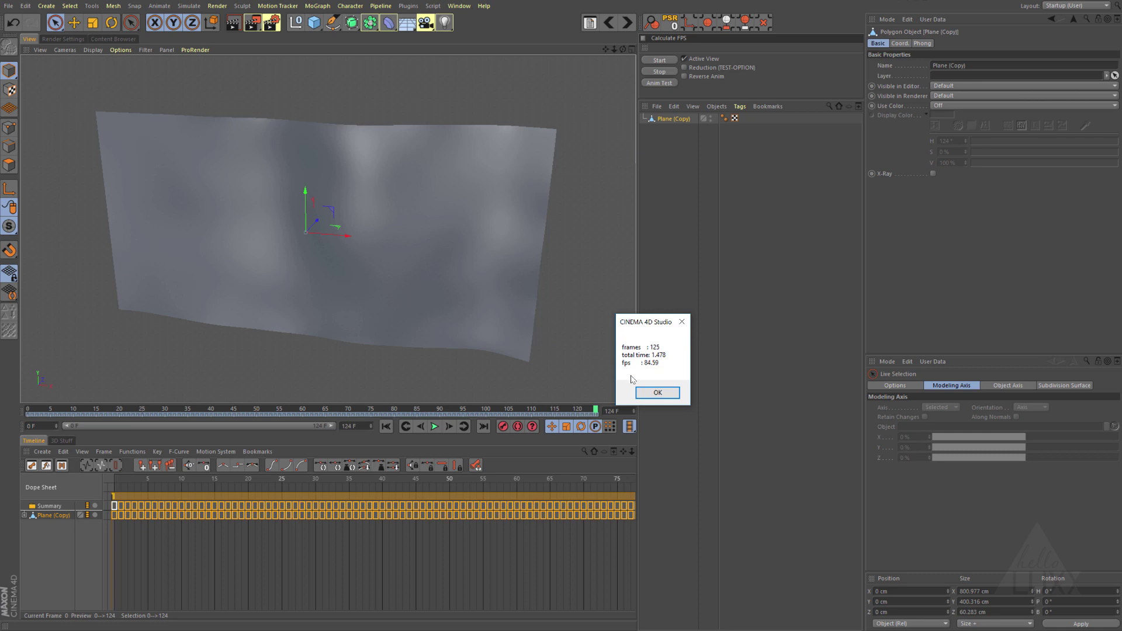
left_click(684, 324)
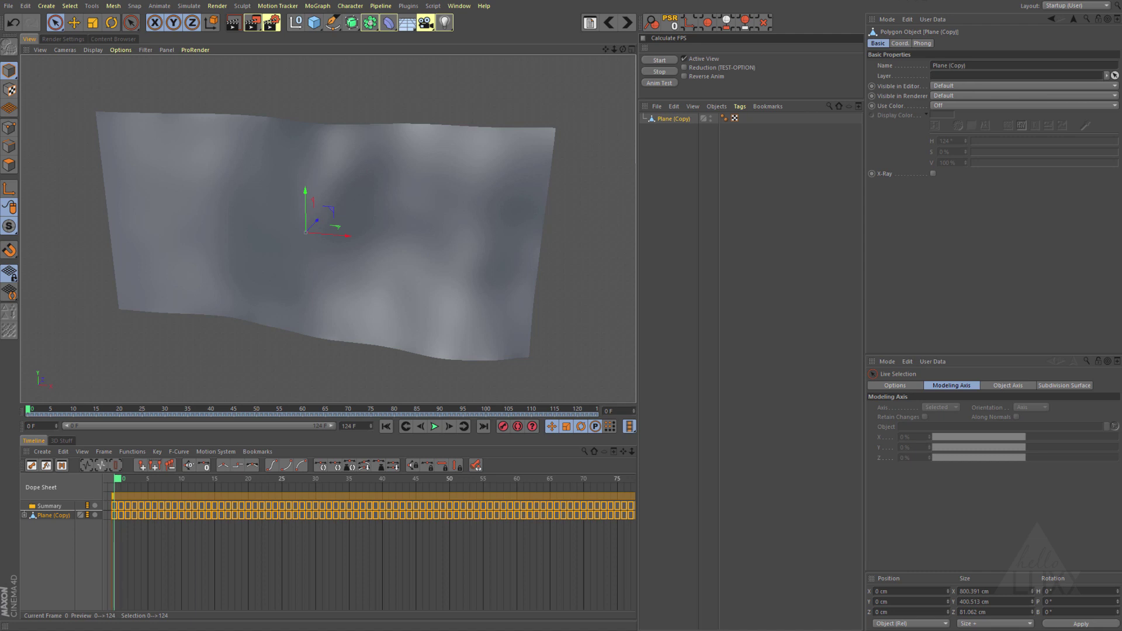
Open the Dynamics cache options in the project settings
key("ctrl+d")
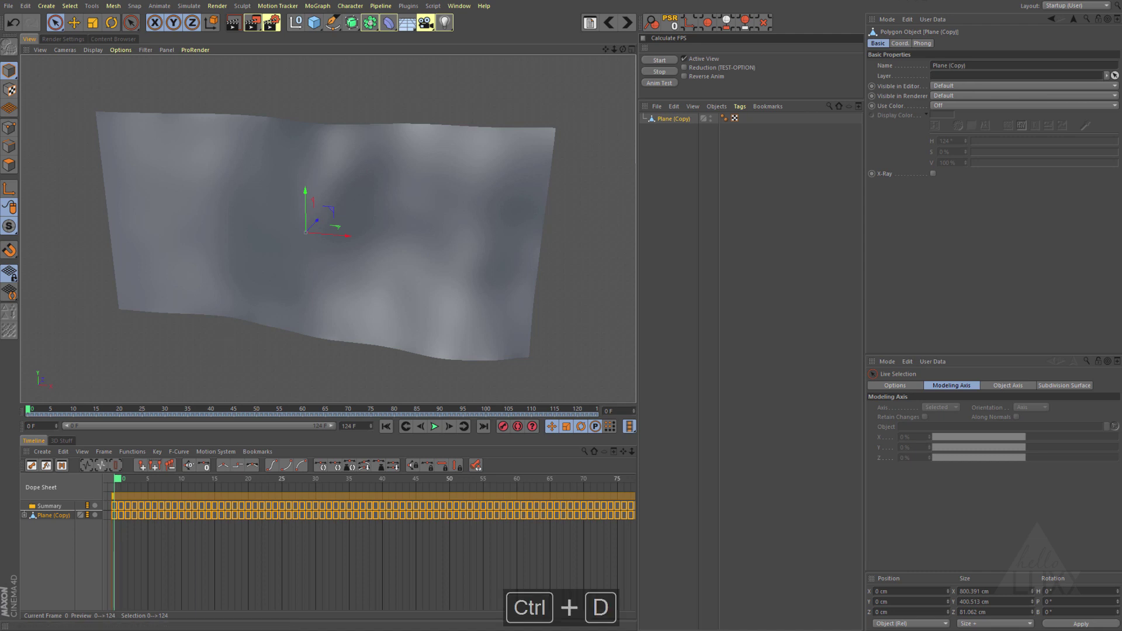
key("ctrl+d")
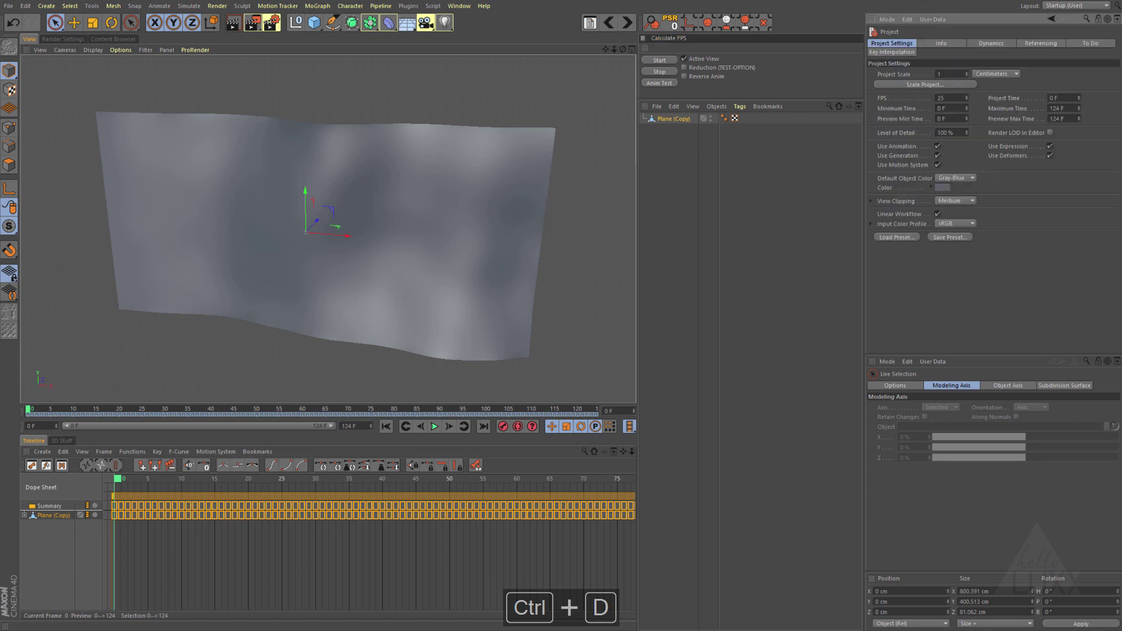
left_click(1004, 44)
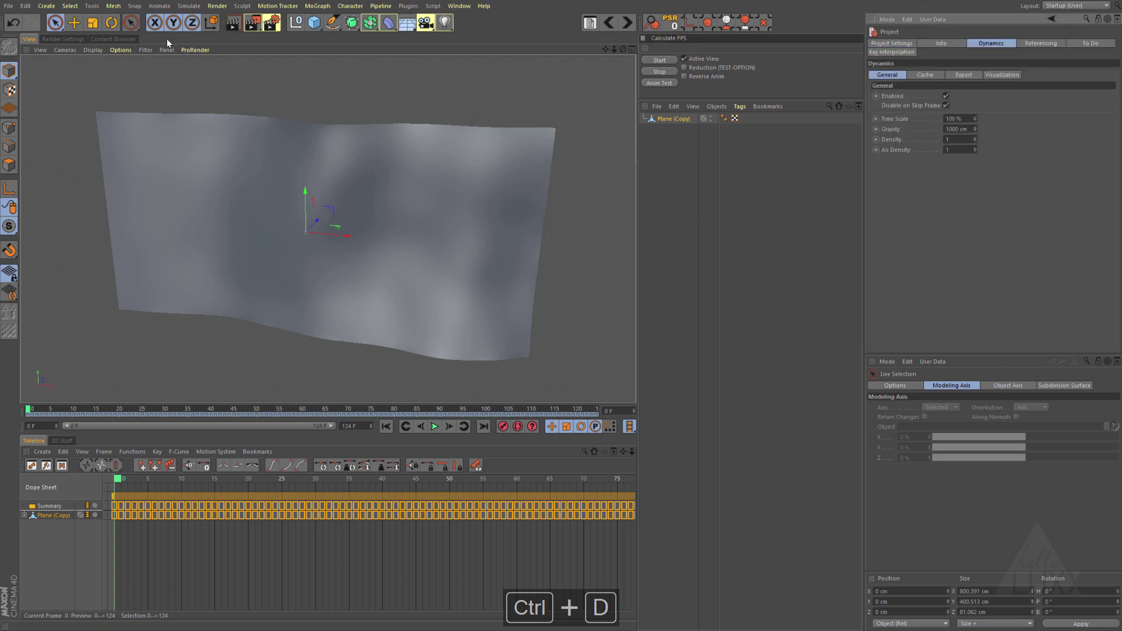
left_click(924, 75)
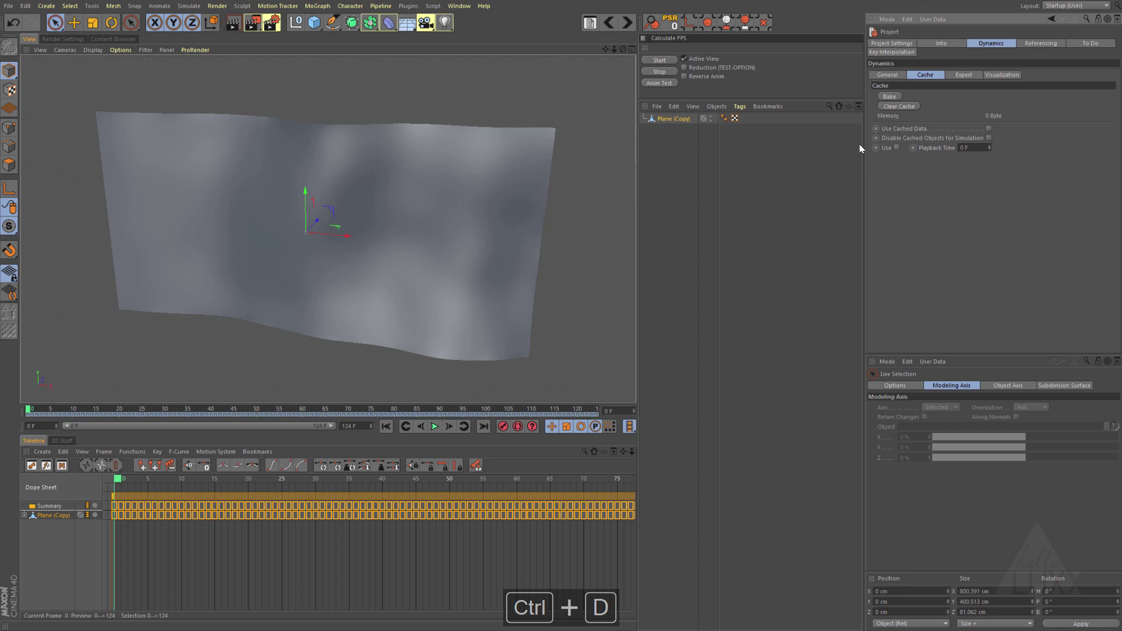